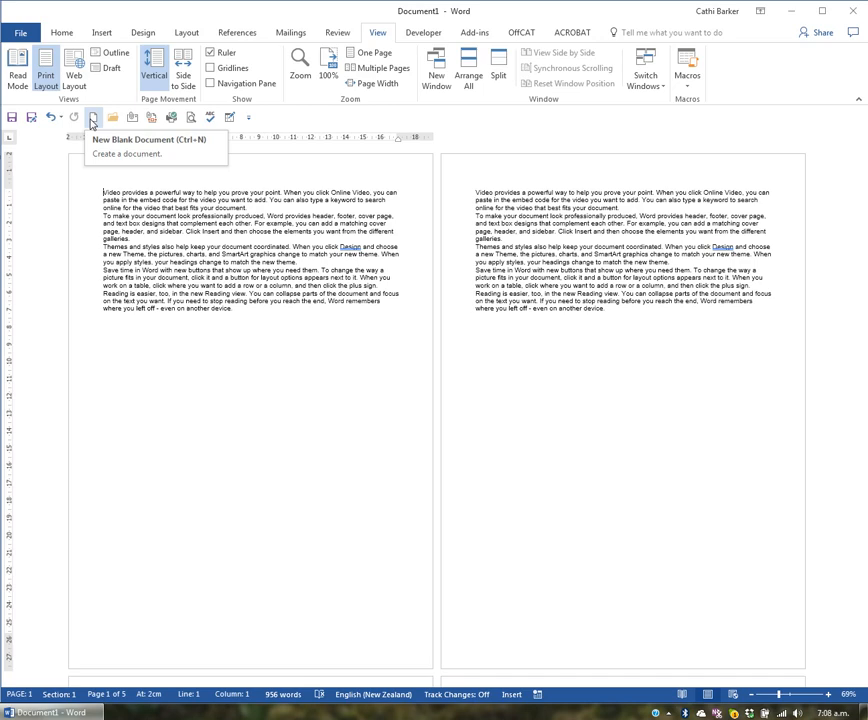
Create a new blank document, and move and stretch its window until it covers the first document.
{"action": "left_click", "coordinate": [92, 119]}
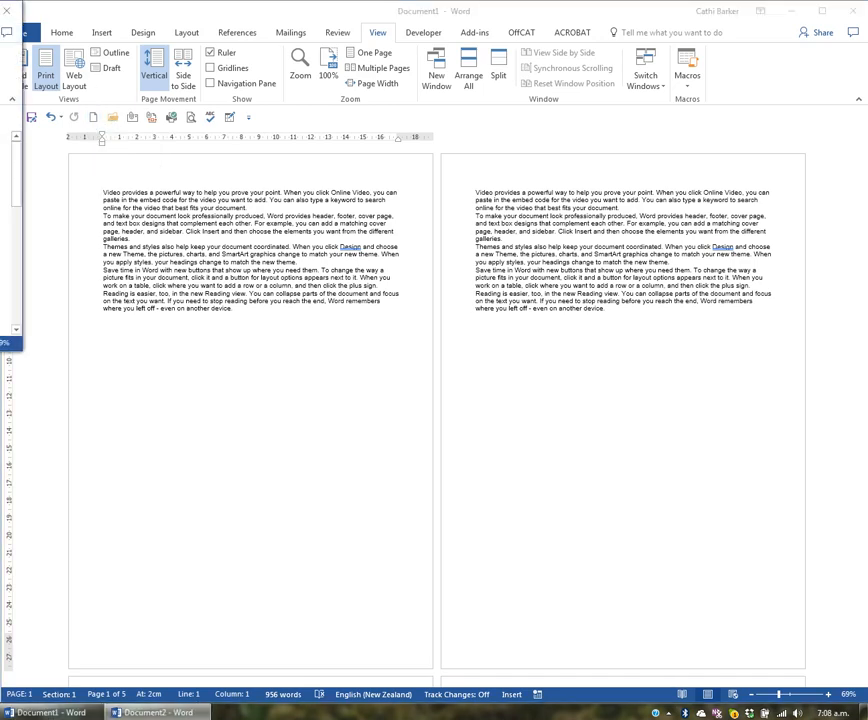
{"action": "left_click_drag", "start_coordinate": [0, 11], "coordinate": [537, 14]}
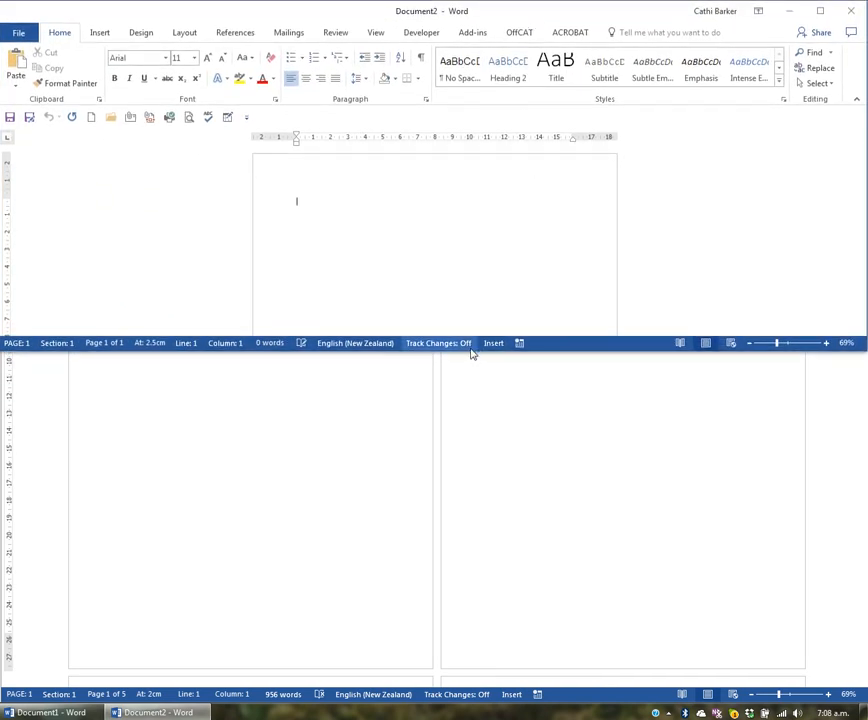
{"action": "left_click_drag", "start_coordinate": [475, 350], "coordinate": [478, 712]}
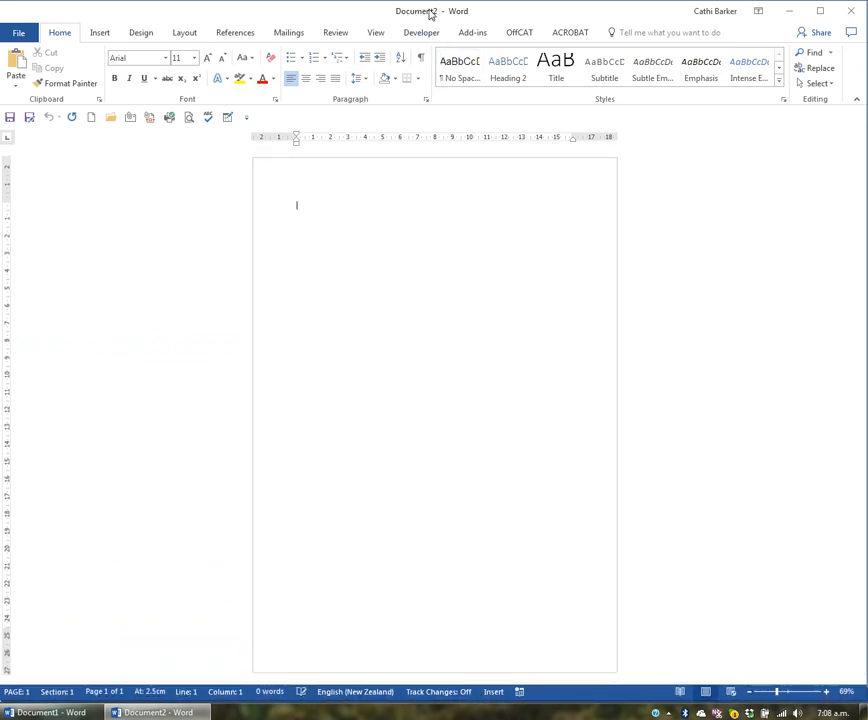
Switch to Document1 and back to Document2, and create another blank document with its window placed over them.
{"action": "left_click", "coordinate": [76, 713]}
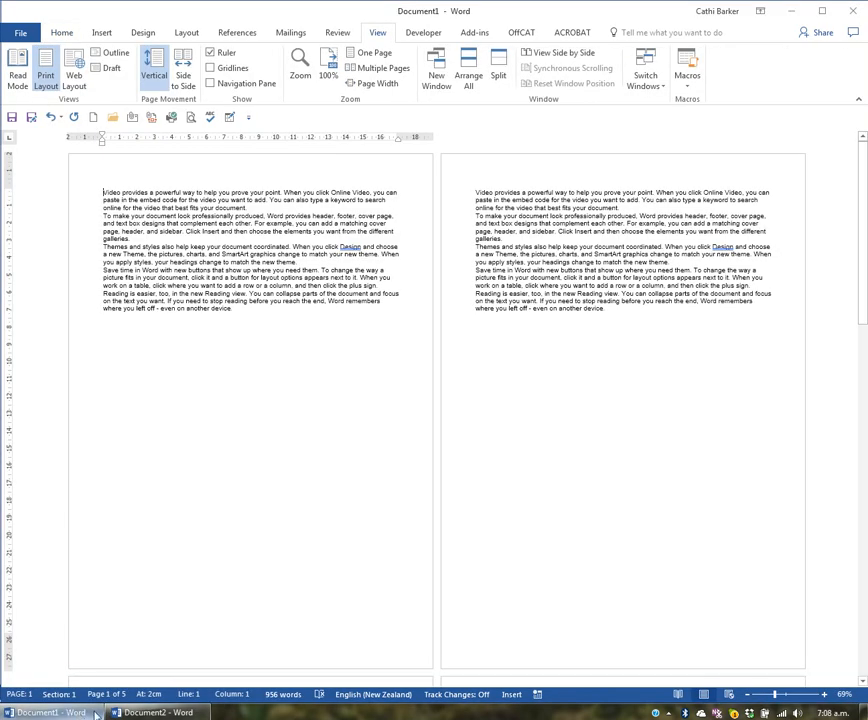
{"action": "left_click", "coordinate": [150, 713]}
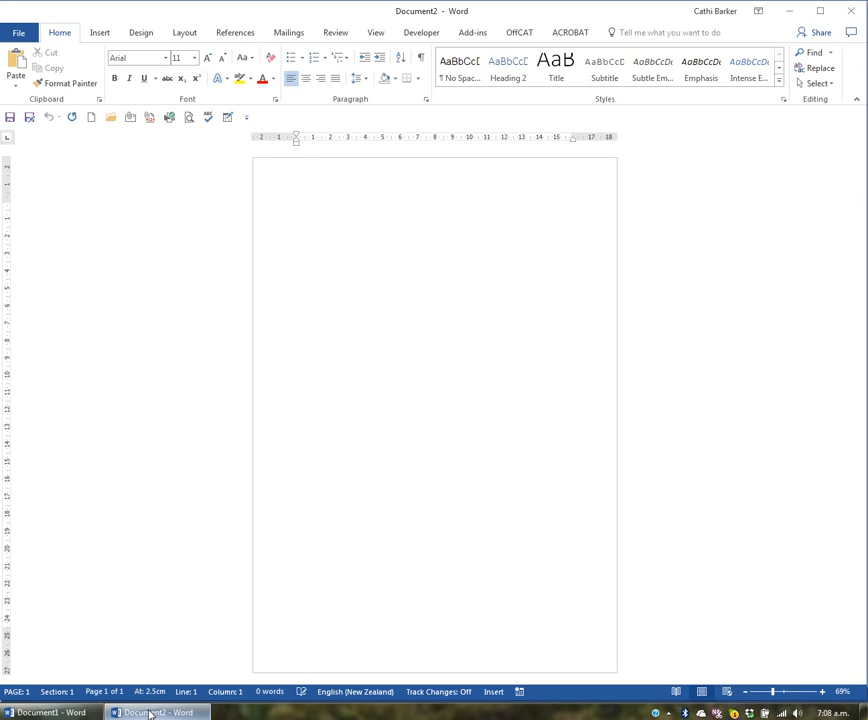
{"action": "left_click", "coordinate": [93, 117]}
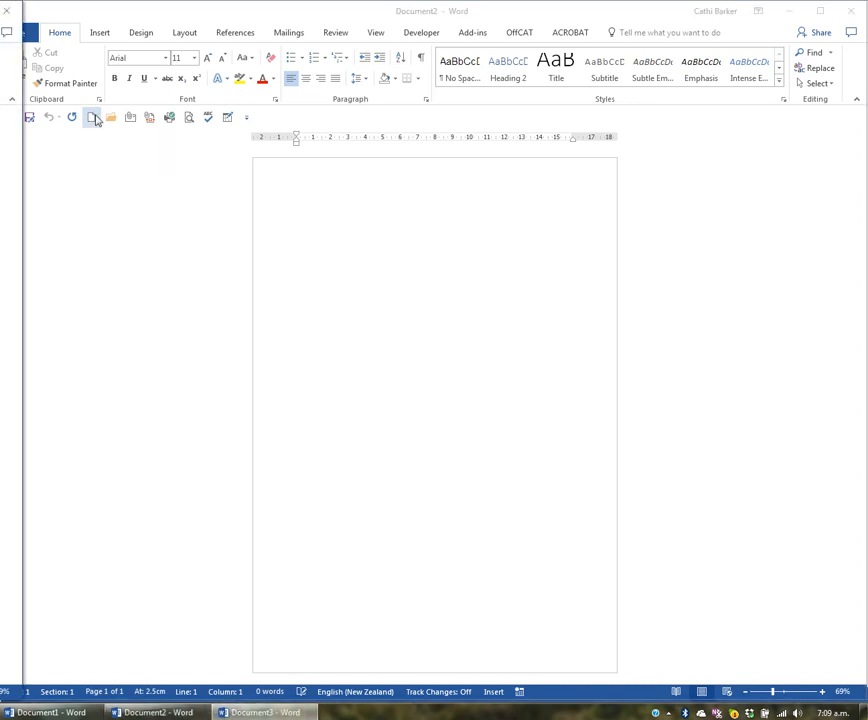
{"action": "left_click_drag", "start_coordinate": [0, 22], "coordinate": [476, 14]}
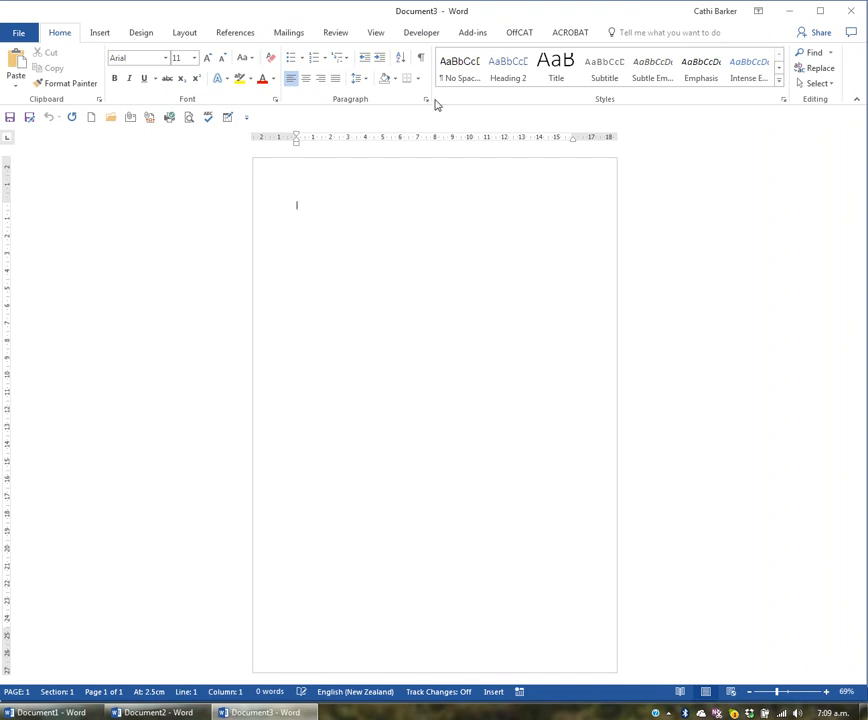
Switch in turn to Document1, Document2 and Document3 and return to Document1, using the Windows taskbar and its window previews.
{"action": "mouse_move", "coordinate": [290, 714]}
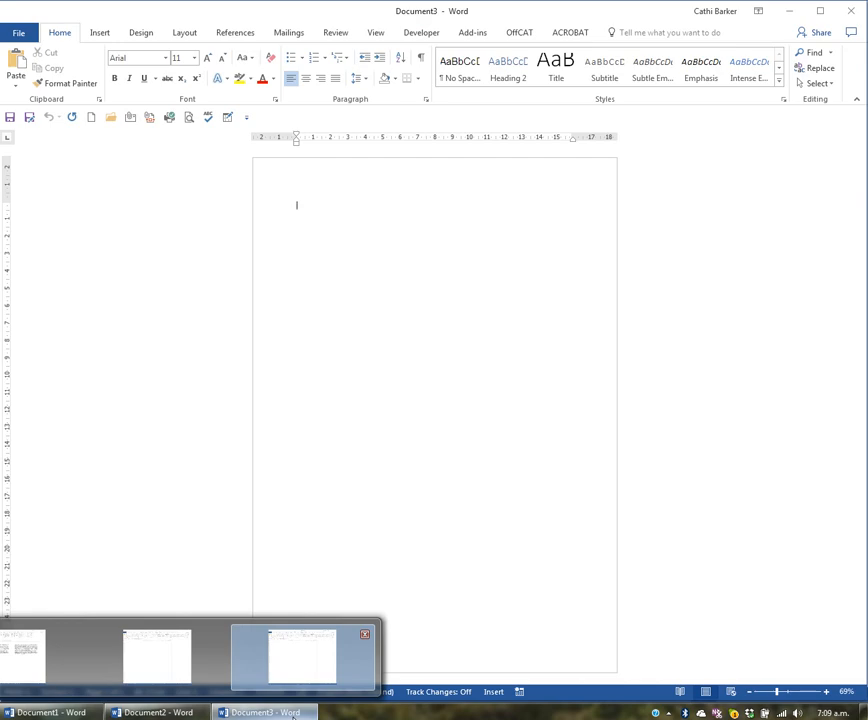
{"action": "left_click", "coordinate": [30, 655]}
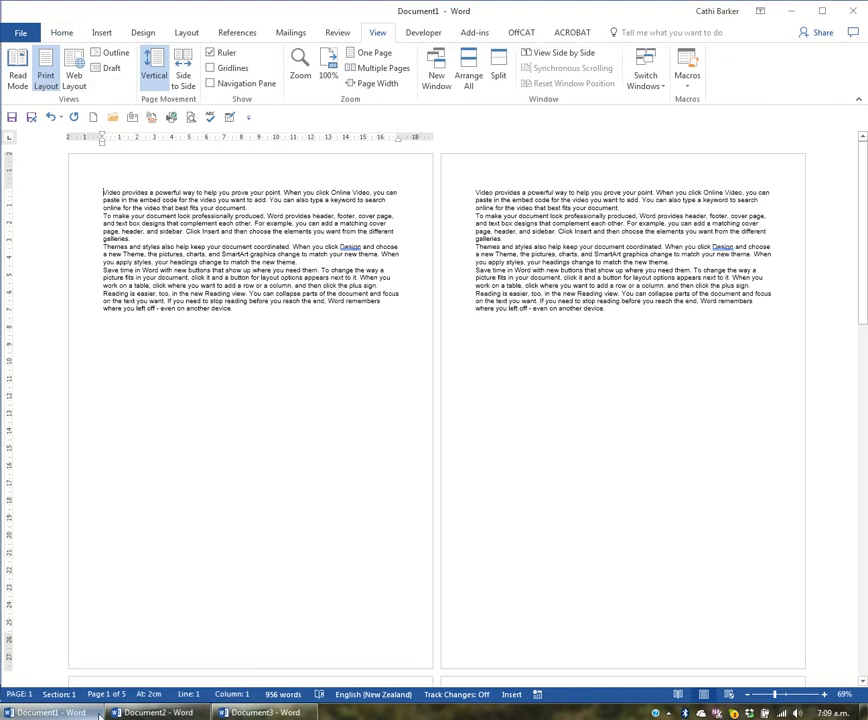
{"action": "left_click", "coordinate": [150, 713]}
{"action": "left_click", "coordinate": [245, 713]}
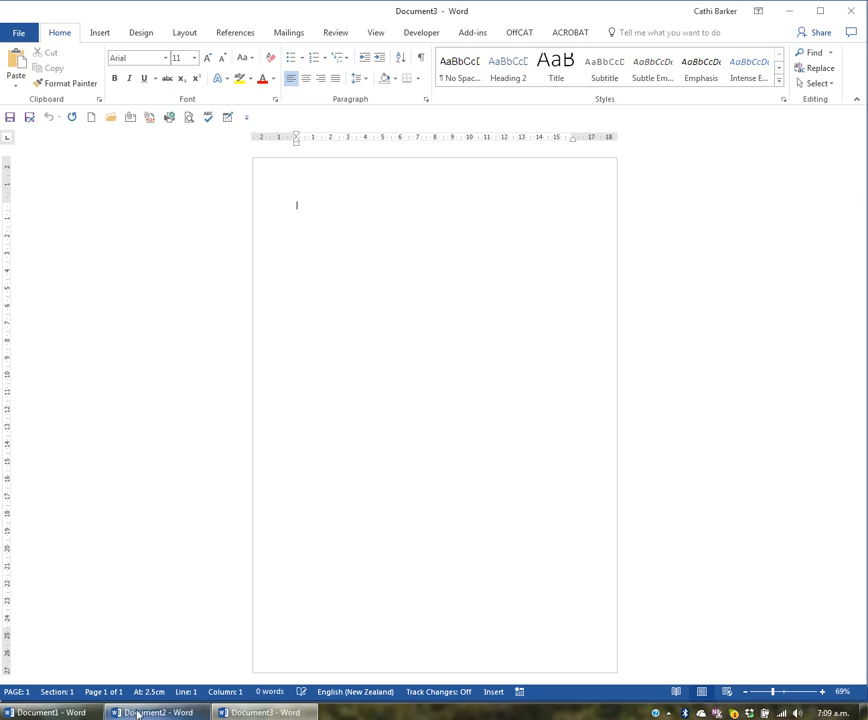
{"action": "mouse_move", "coordinate": [138, 714]}
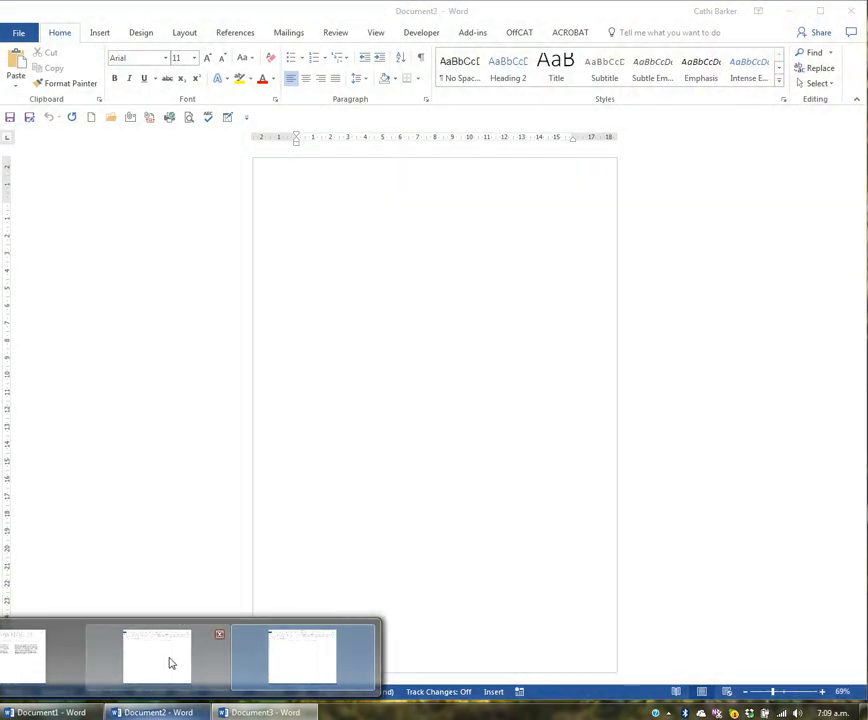
{"action": "left_click", "coordinate": [17, 666]}
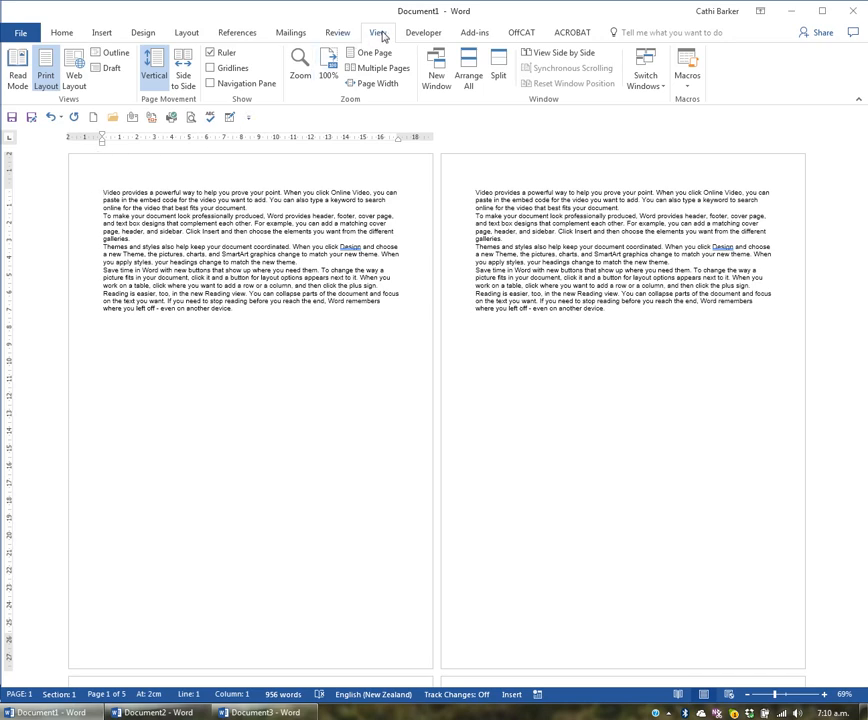
Use the Switch Windows command to go to Document2, Document3 and back to Document1.
{"action": "left_click", "coordinate": [645, 80]}
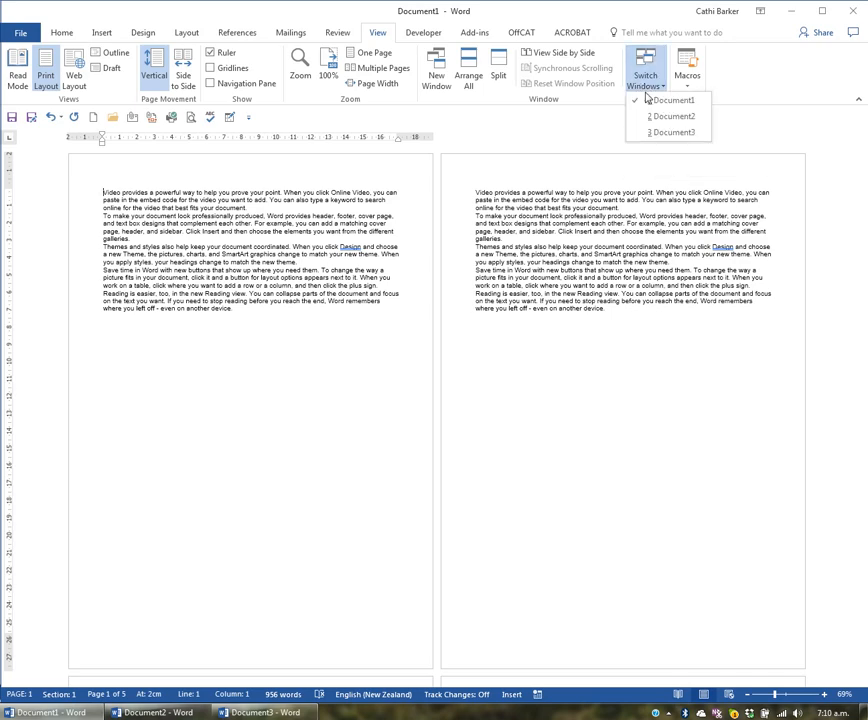
{"action": "left_click", "coordinate": [655, 116]}
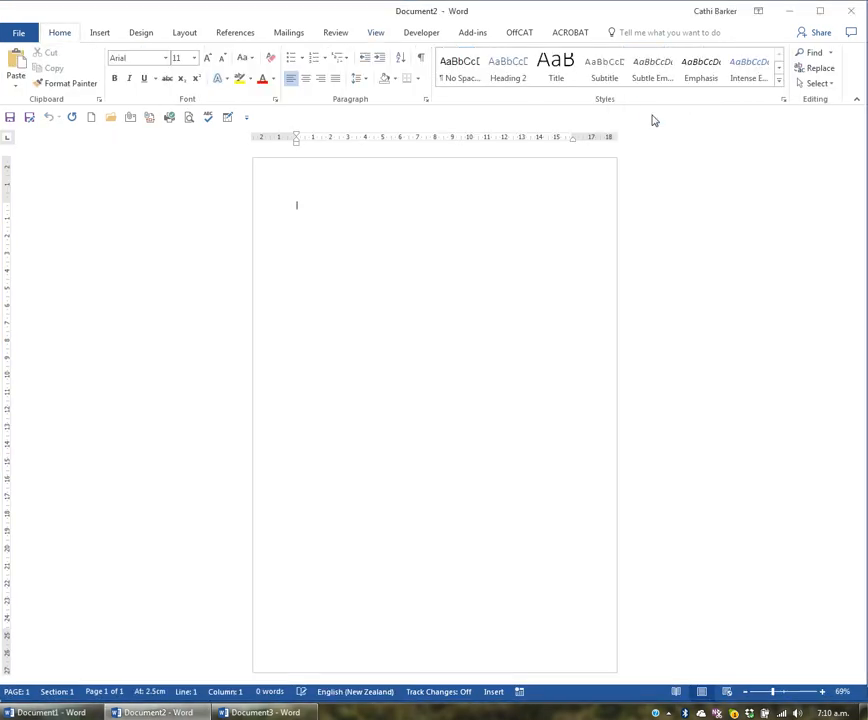
{"action": "left_click", "coordinate": [376, 34]}
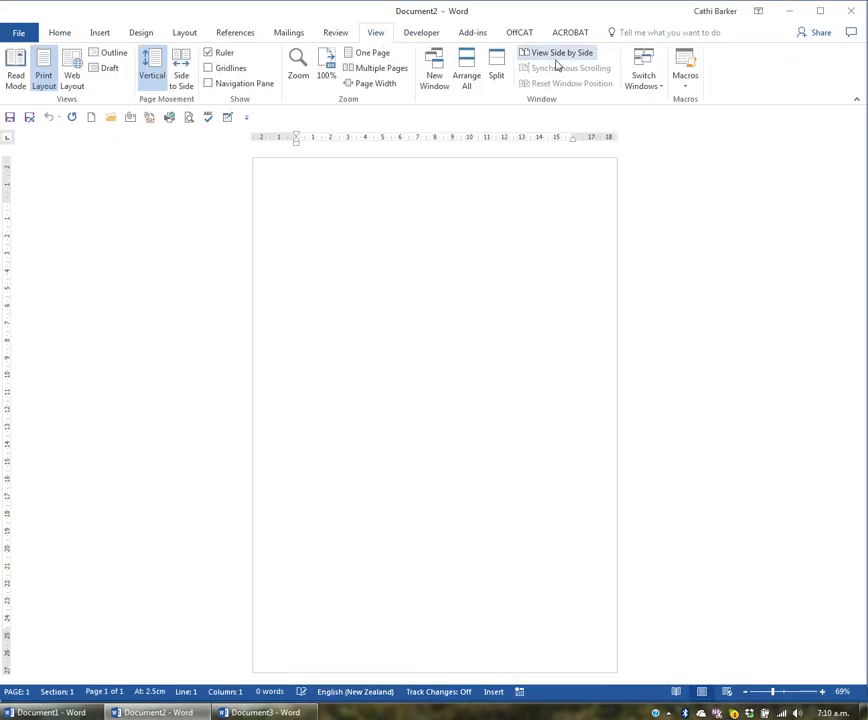
{"action": "left_click", "coordinate": [644, 80]}
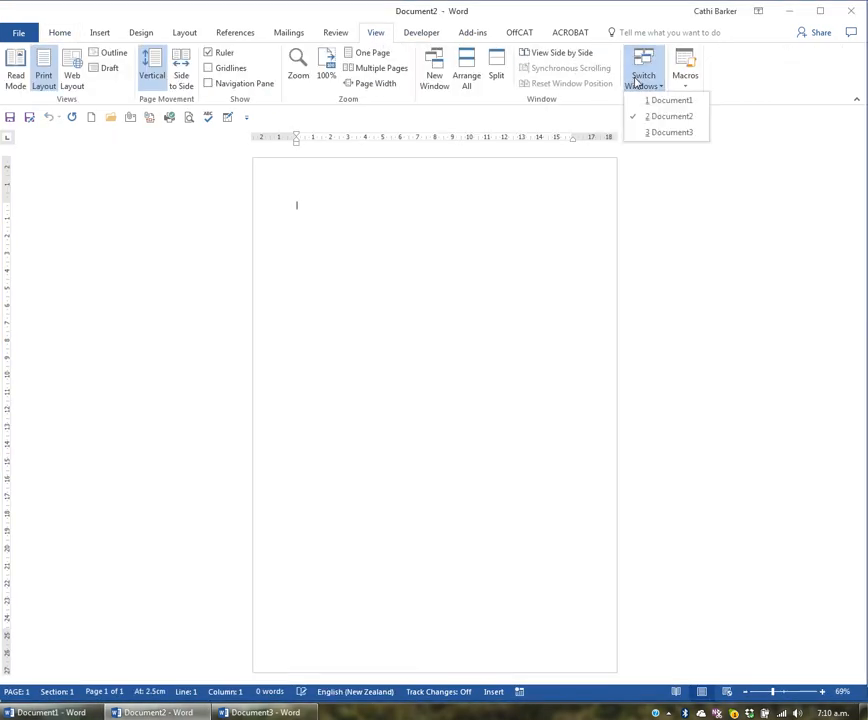
{"action": "left_click", "coordinate": [655, 133]}
{"action": "left_click", "coordinate": [374, 33]}
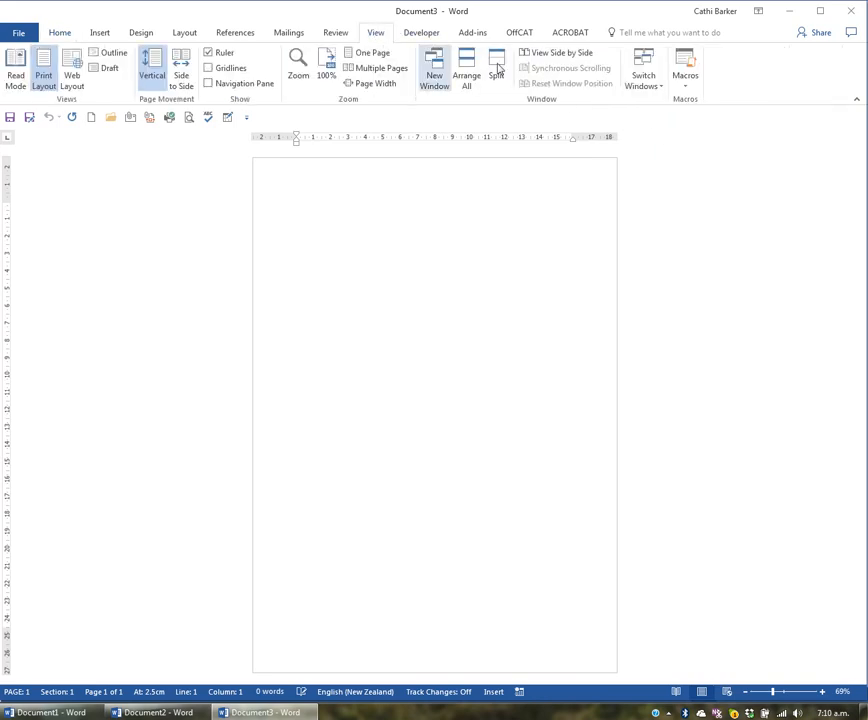
{"action": "left_click", "coordinate": [644, 80]}
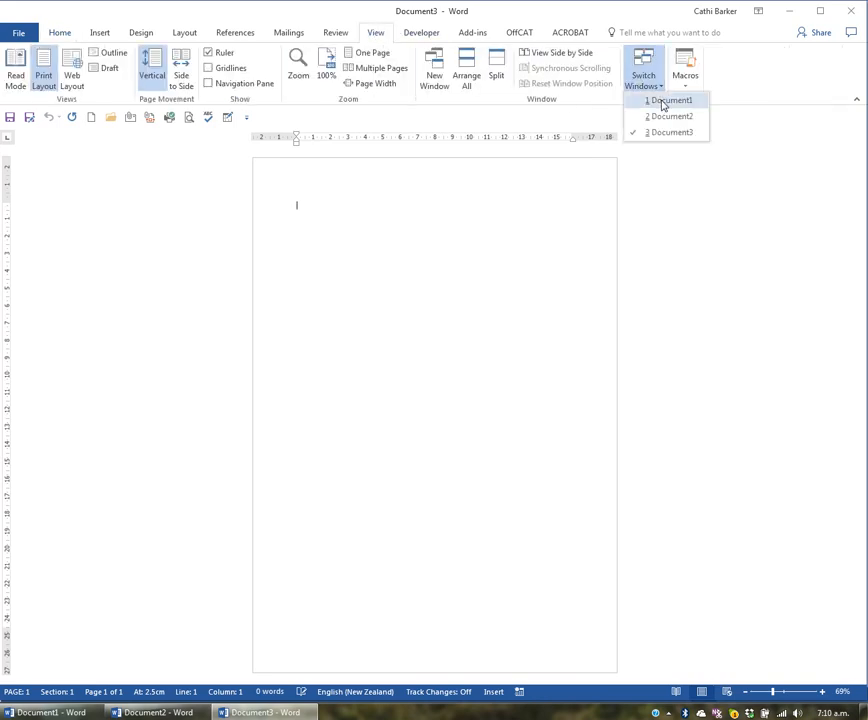
{"action": "left_click", "coordinate": [668, 101]}
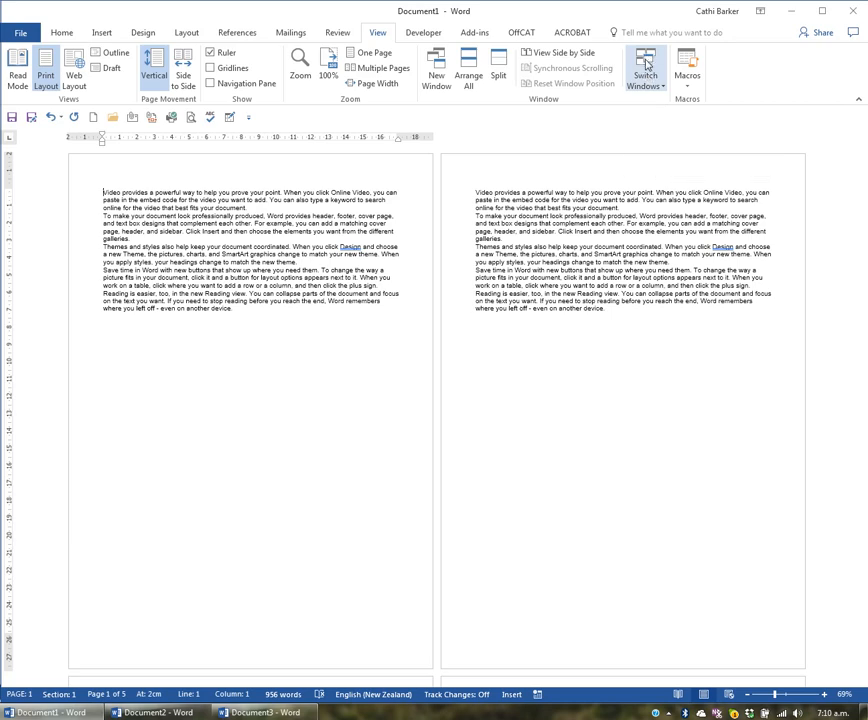
Add the Switch Windows command to the Quick Access Toolbar.
{"action": "right_click", "coordinate": [646, 65]}
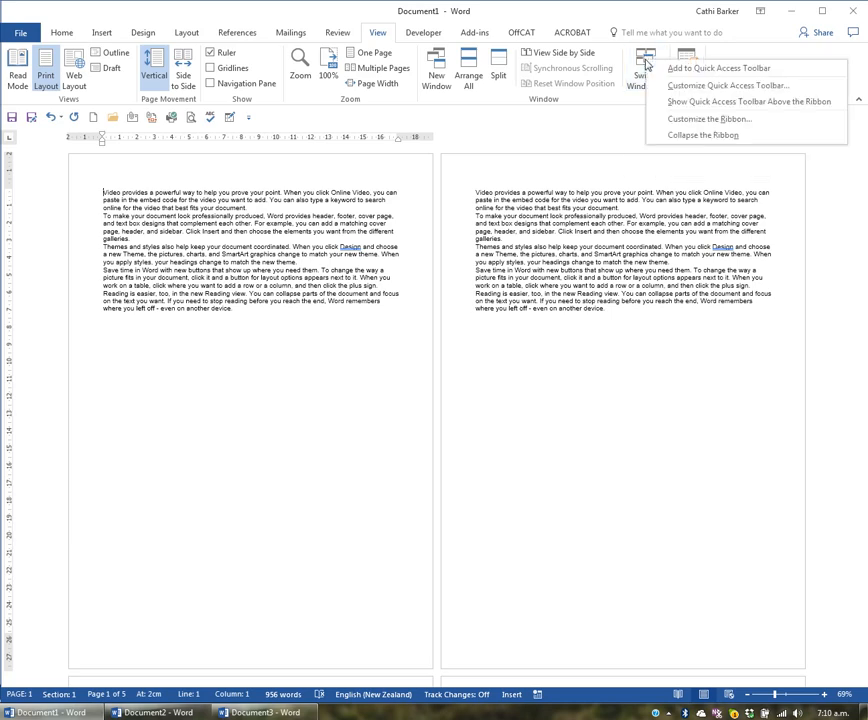
{"action": "left_click", "coordinate": [702, 69]}
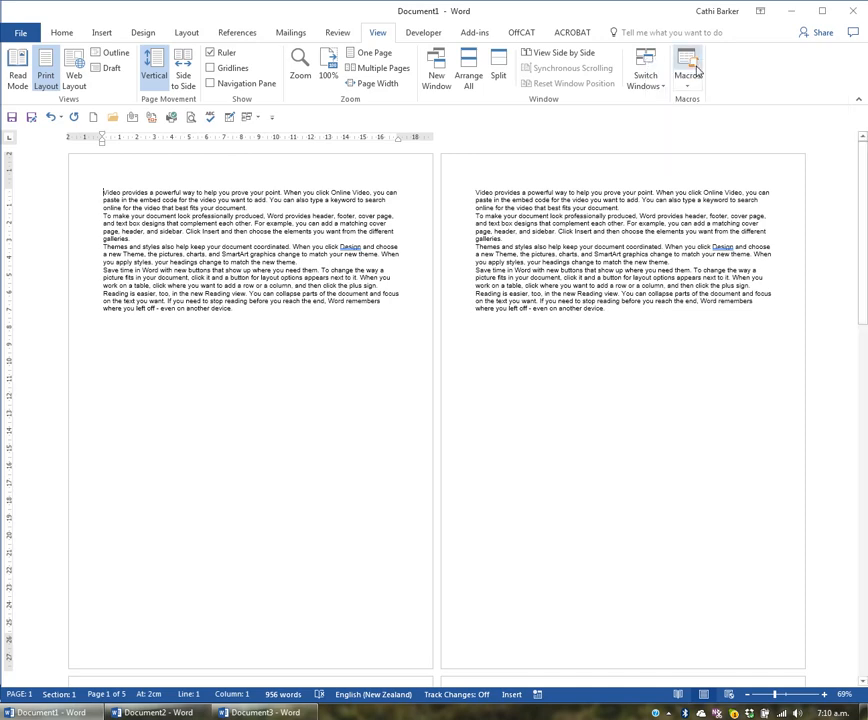
Switch to Document2, Document3 and back to Document1 with the Quick Access Toolbar's Switch Windows command.
{"action": "left_click", "coordinate": [250, 120]}
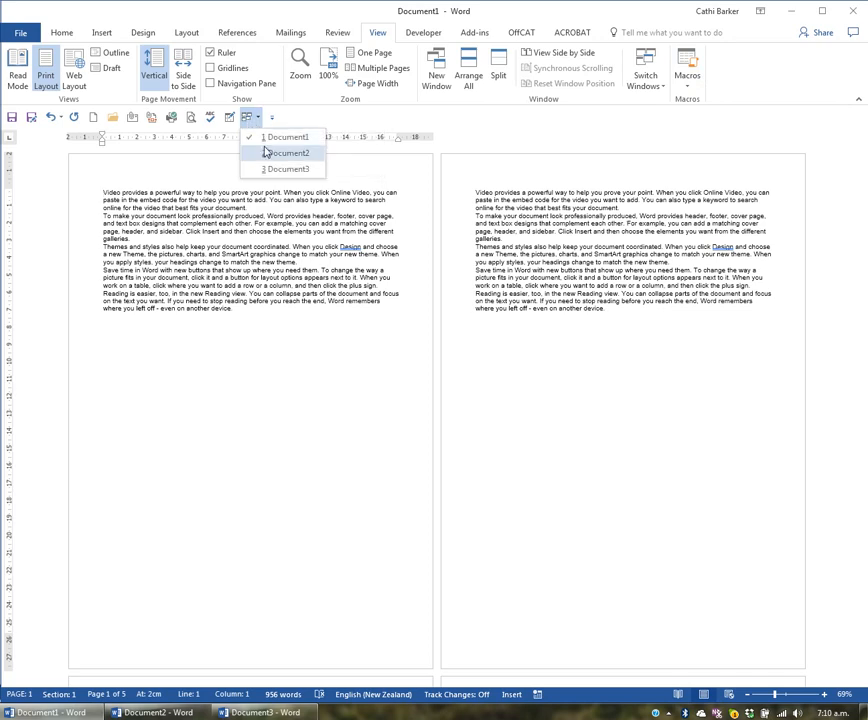
{"action": "left_click", "coordinate": [266, 154]}
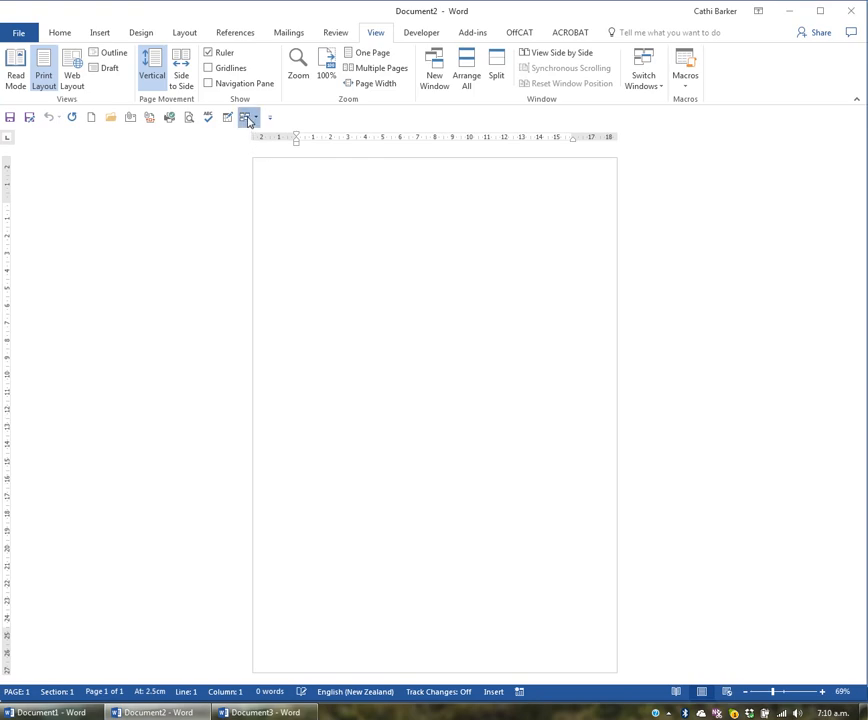
{"action": "left_click", "coordinate": [248, 119]}
{"action": "left_click", "coordinate": [257, 170]}
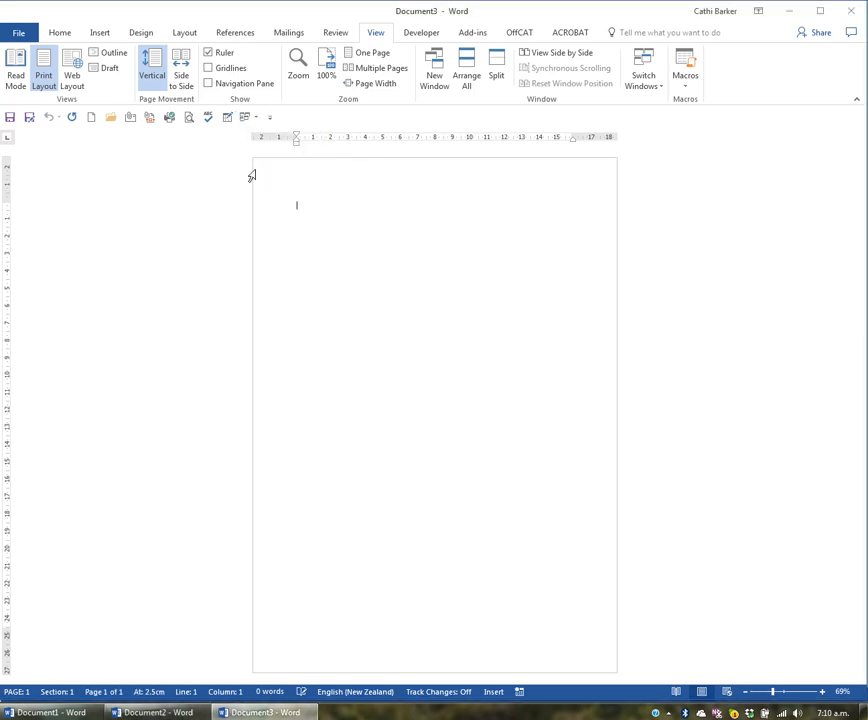
{"action": "left_click", "coordinate": [248, 119]}
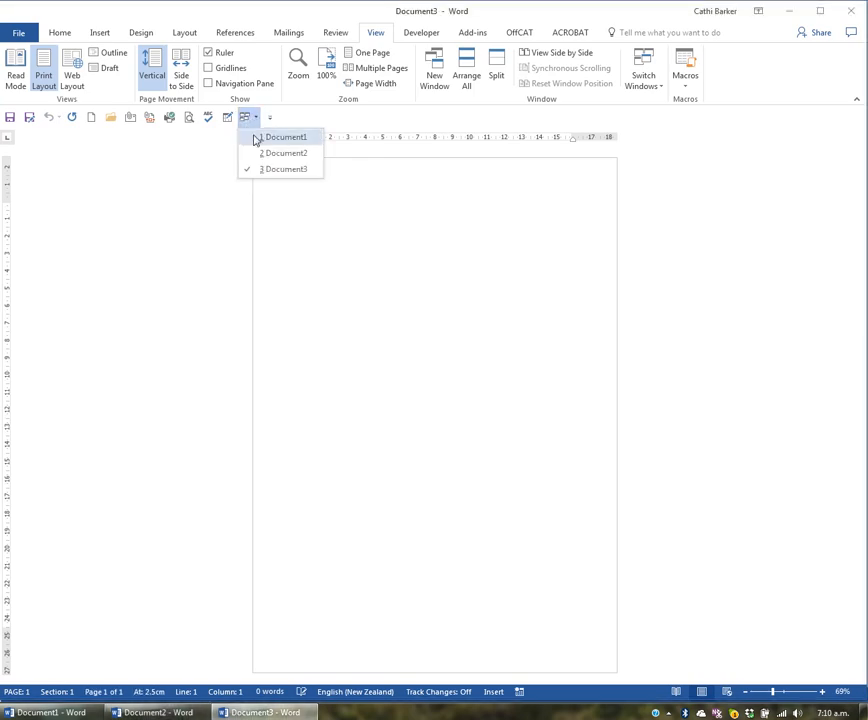
{"action": "left_click", "coordinate": [256, 140]}
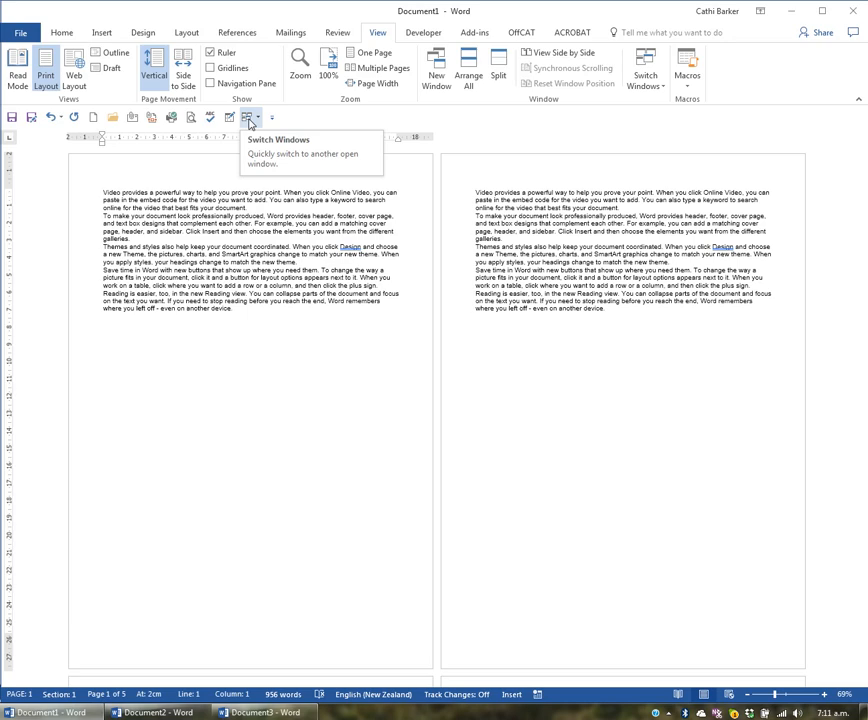
Remove the Switch Windows command from the Quick Access Toolbar and add it back again.
{"action": "right_click", "coordinate": [250, 121]}
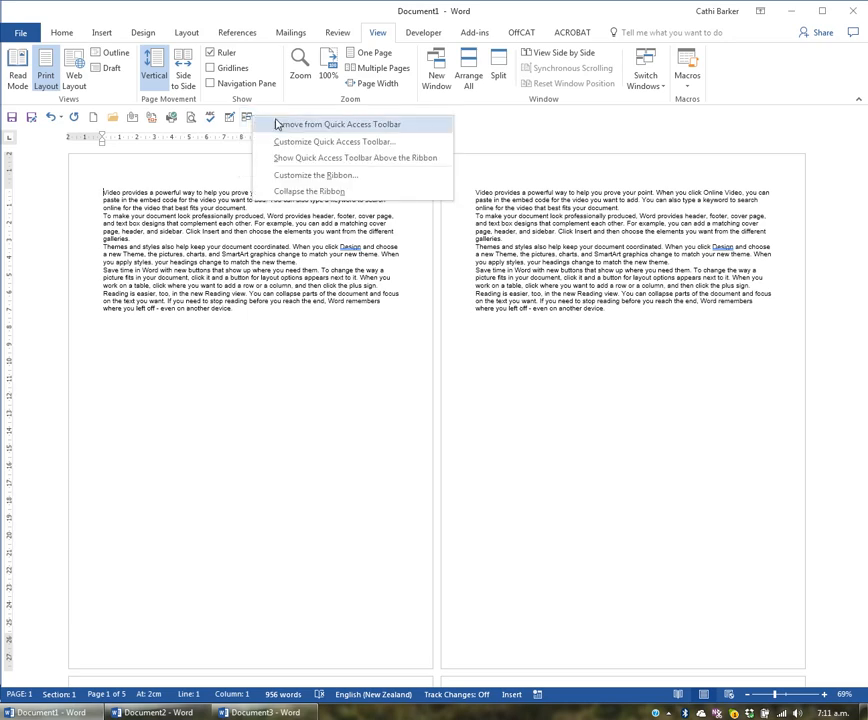
{"action": "left_click", "coordinate": [321, 125]}
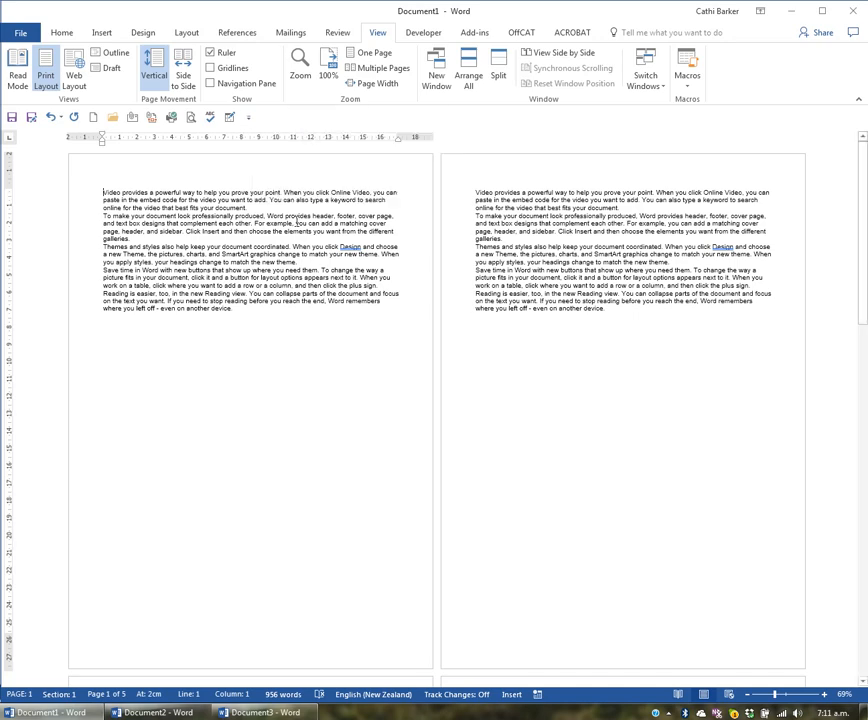
{"action": "right_click", "coordinate": [648, 66]}
{"action": "left_click", "coordinate": [670, 74]}
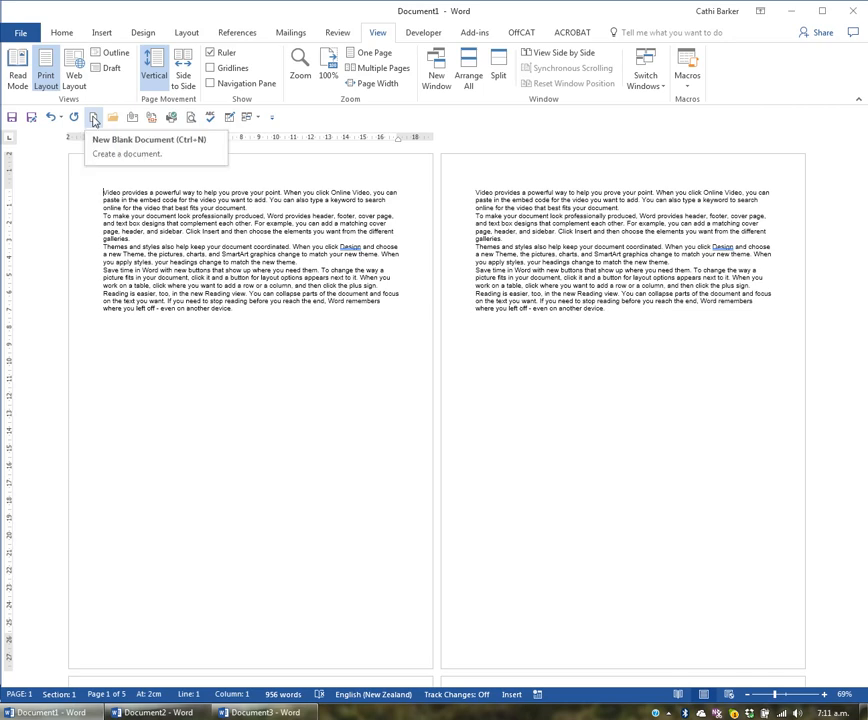
Create a fourth document from the Blank document template, and move and stretch its window over the others.
{"action": "left_click", "coordinate": [19, 35]}
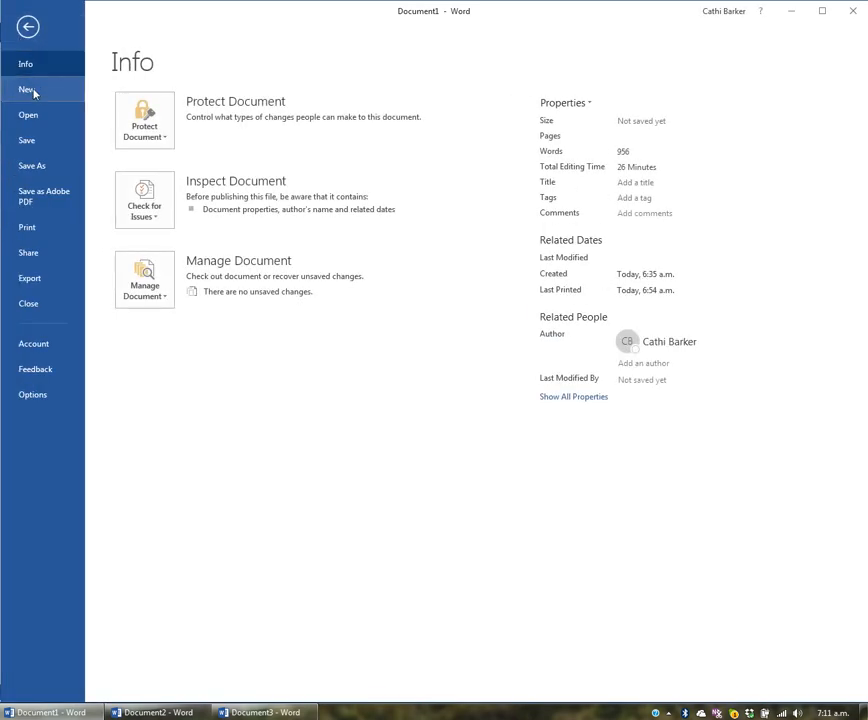
{"action": "left_click", "coordinate": [30, 90]}
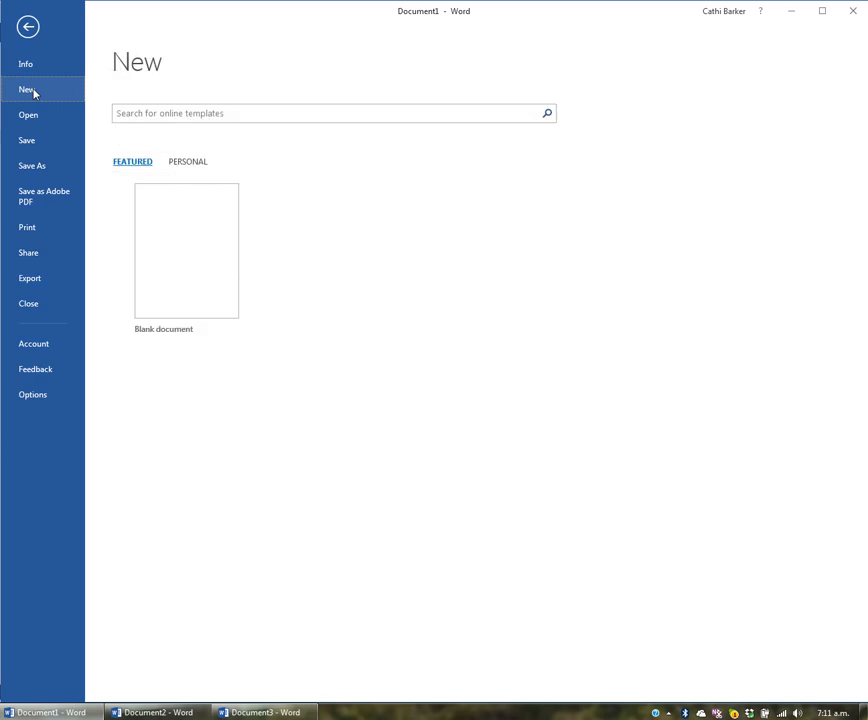
{"action": "left_click", "coordinate": [186, 266]}
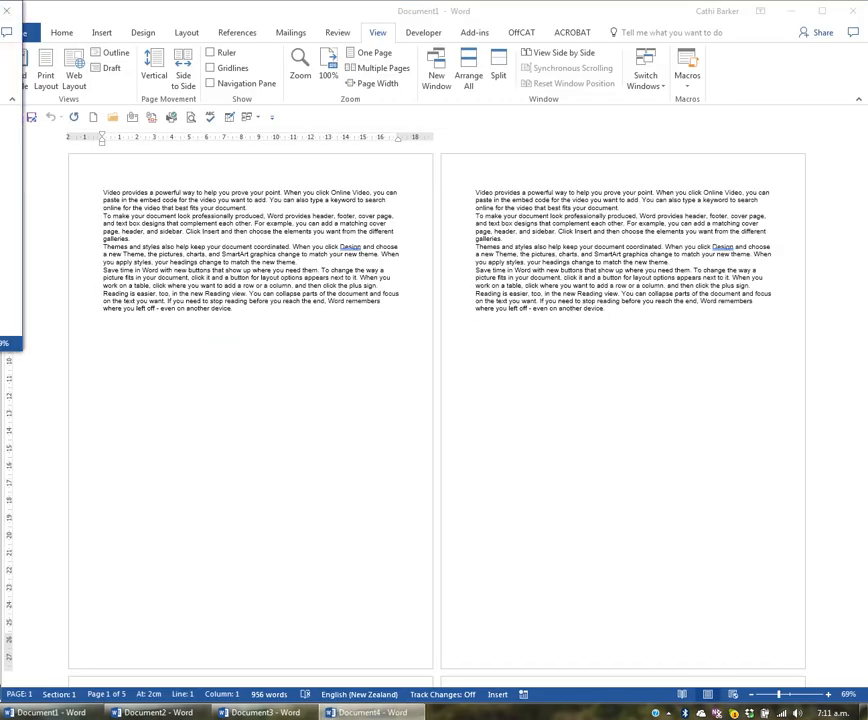
{"action": "left_click_drag", "start_coordinate": [2, 12], "coordinate": [470, 13]}
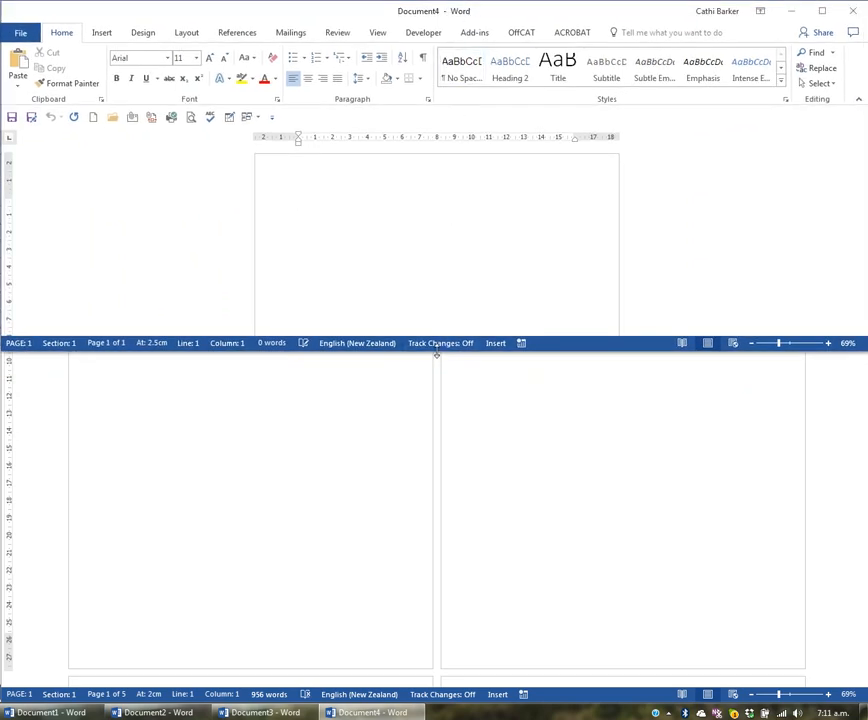
{"action": "left_click_drag", "start_coordinate": [438, 352], "coordinate": [447, 704]}
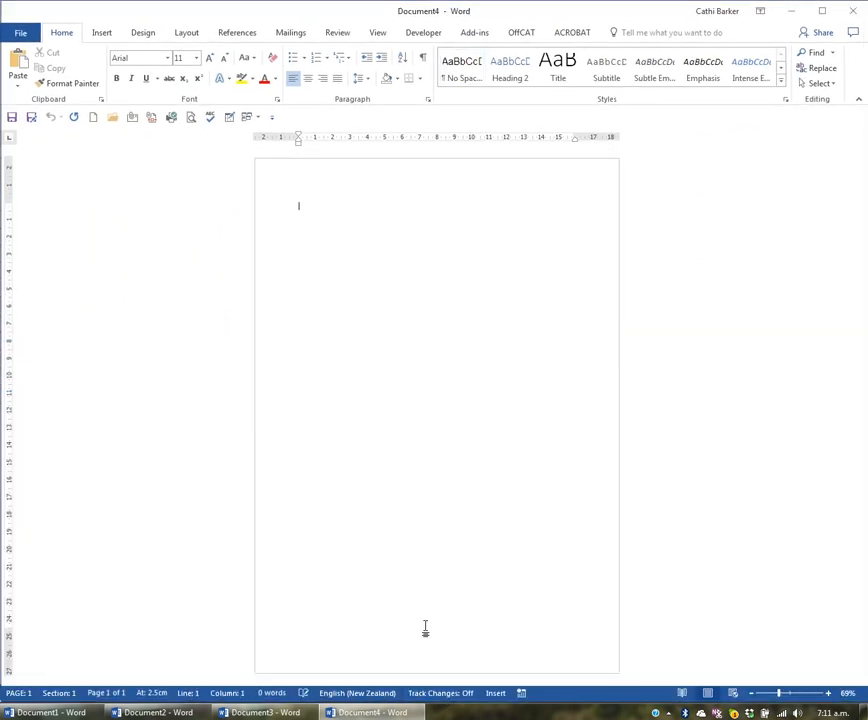
Switch to Document1 and back to Document4 with the Quick Access Toolbar's Switch Windows command.
{"action": "left_click", "coordinate": [250, 118]}
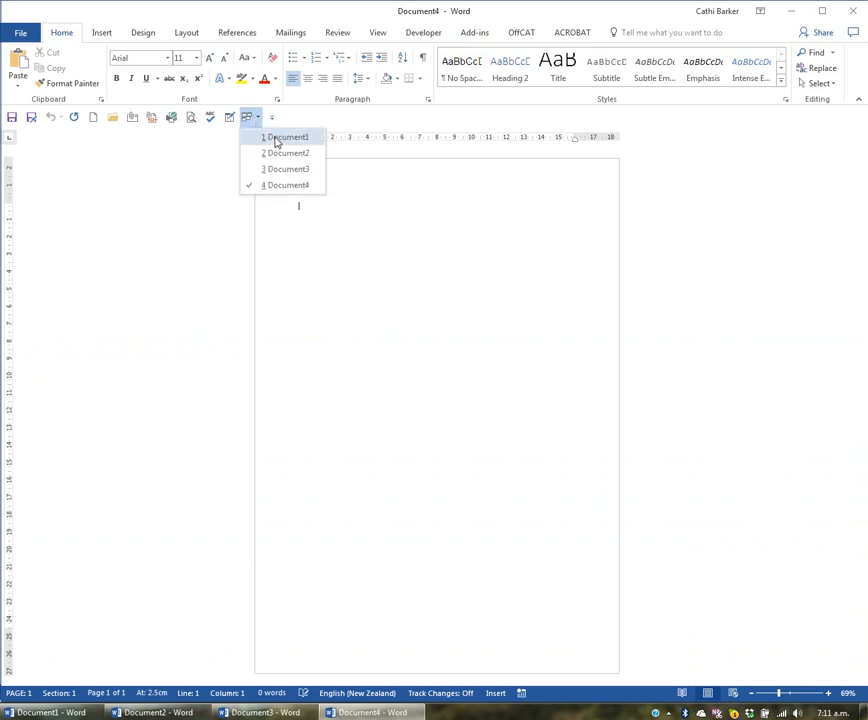
{"action": "left_click", "coordinate": [285, 137]}
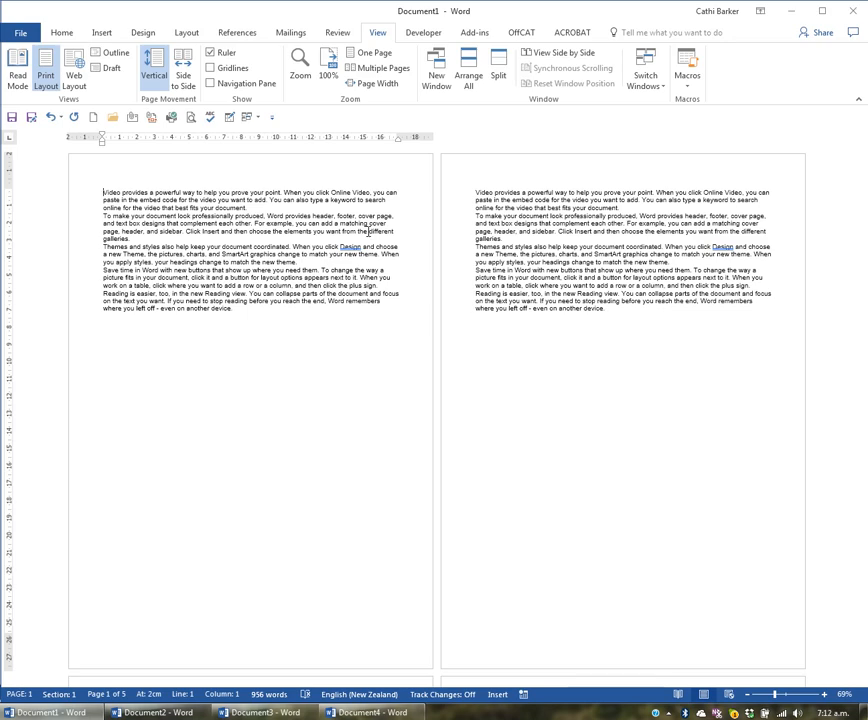
{"action": "left_click", "coordinate": [248, 117]}
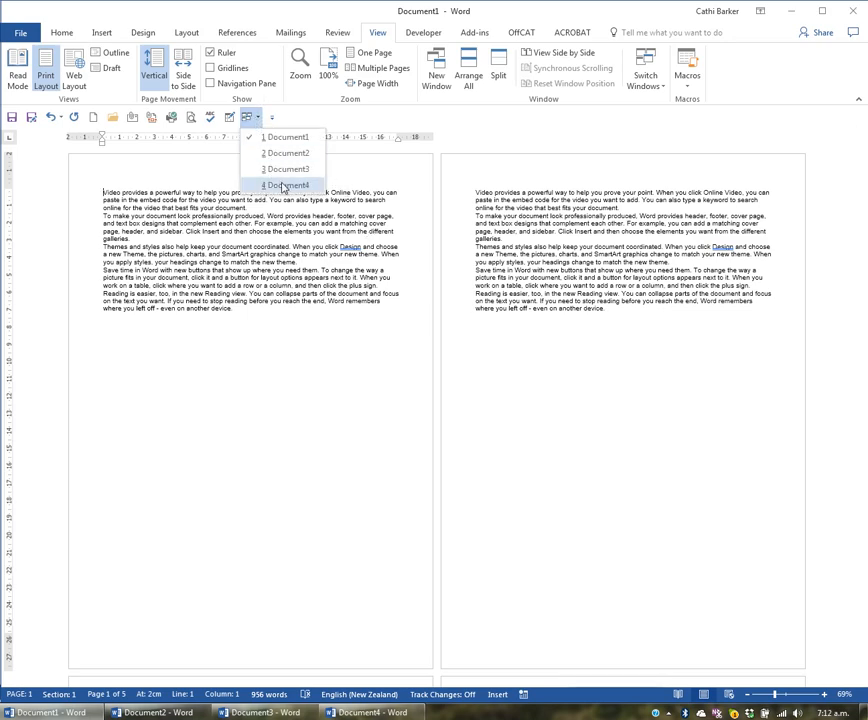
{"action": "left_click", "coordinate": [284, 186]}
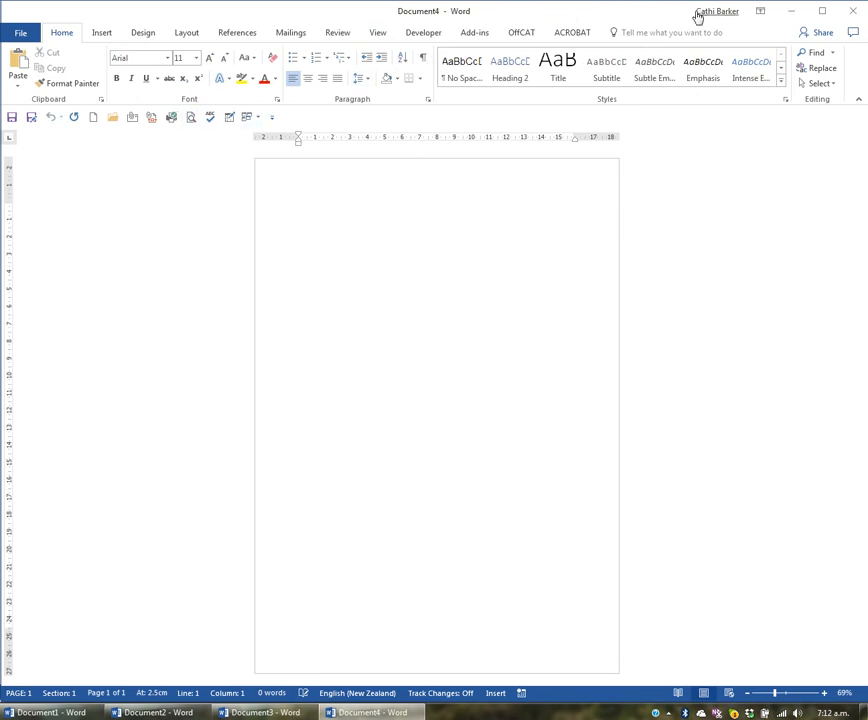
Close Document4, and switch to Document3 and close it from its taskbar preview.
{"action": "left_click", "coordinate": [855, 12]}
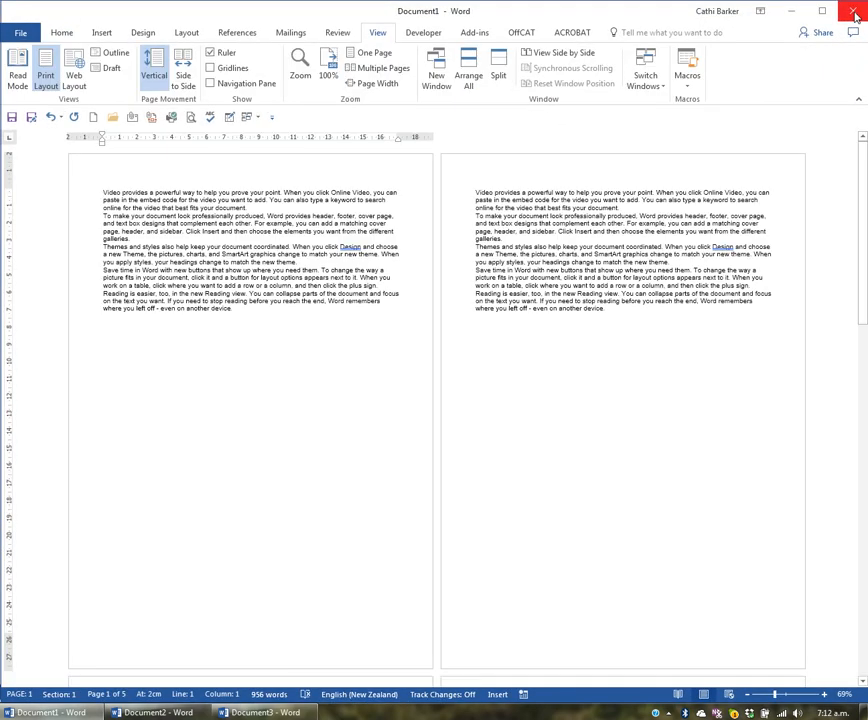
{"action": "left_click", "coordinate": [247, 118]}
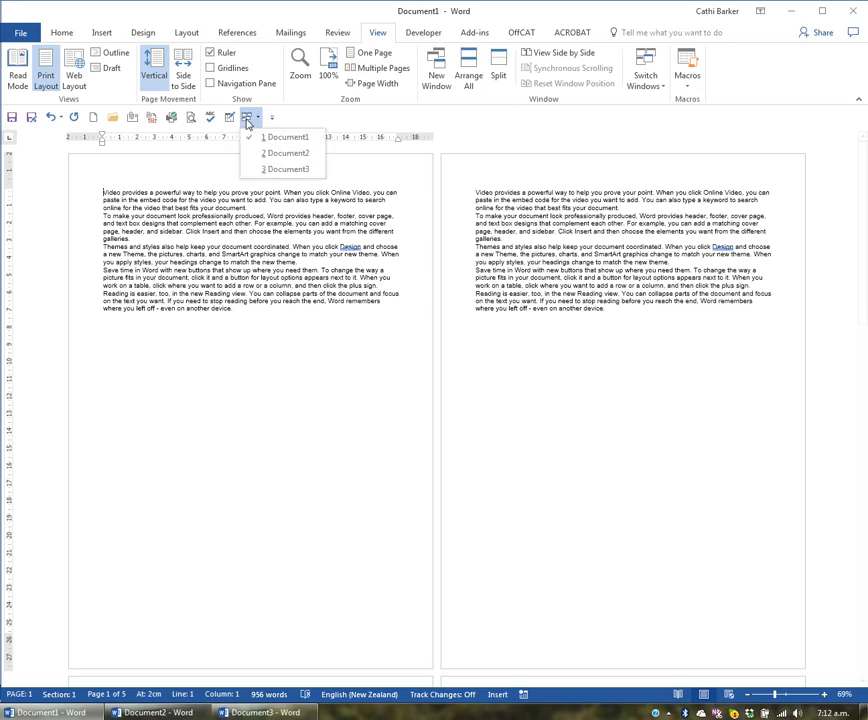
{"action": "left_click", "coordinate": [270, 170]}
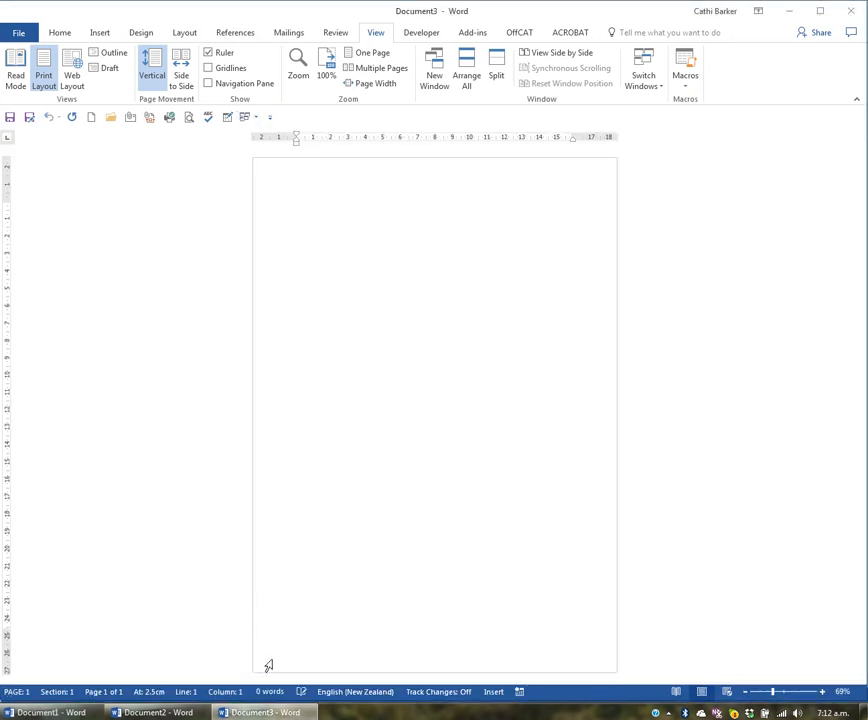
{"action": "mouse_move", "coordinate": [273, 714]}
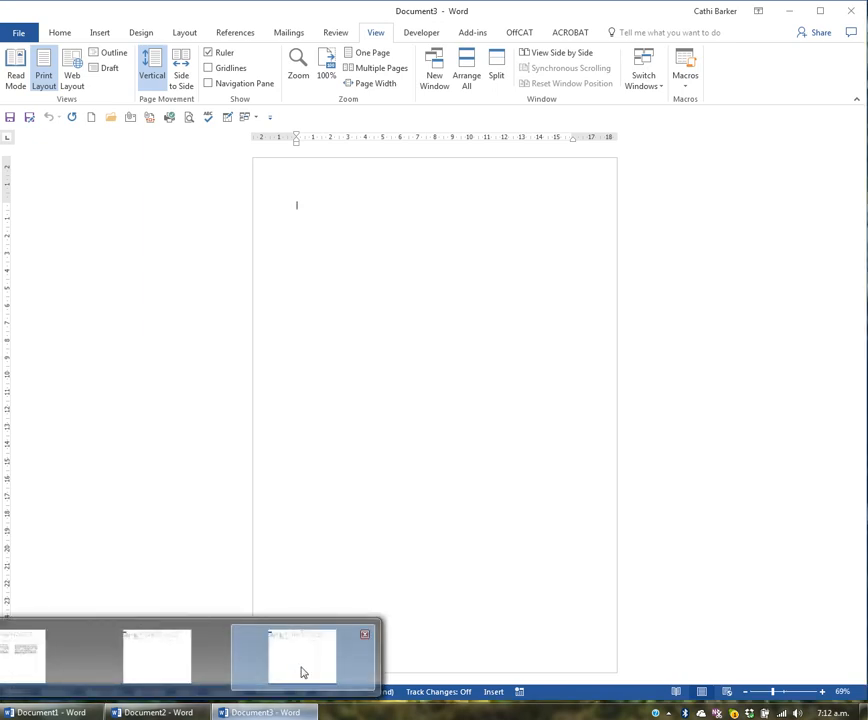
{"action": "left_click", "coordinate": [365, 636]}
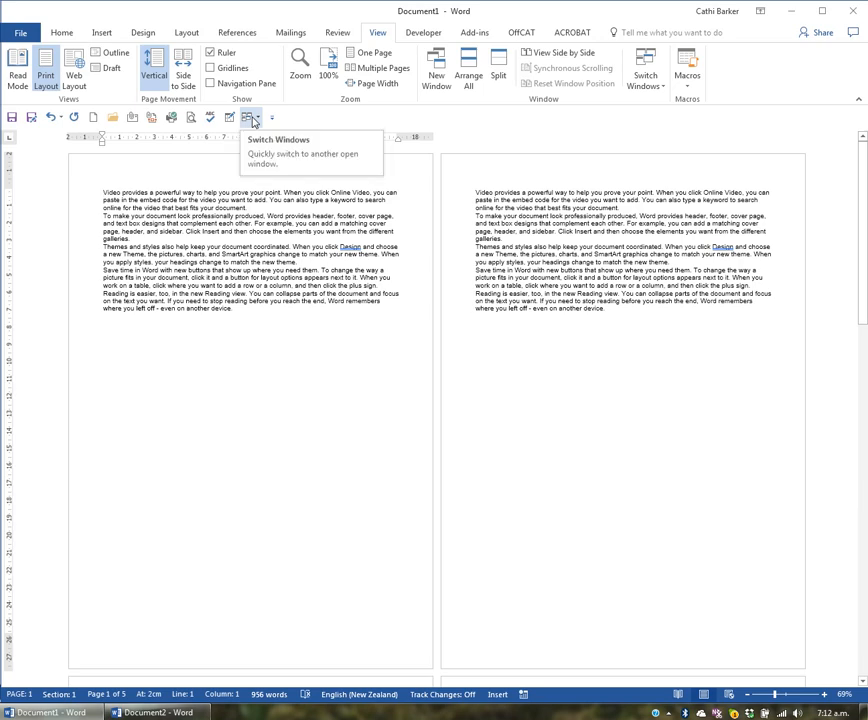
Switch to Document2 and close it, and check which documents Switch Windows still lists.
{"action": "left_click", "coordinate": [252, 119]}
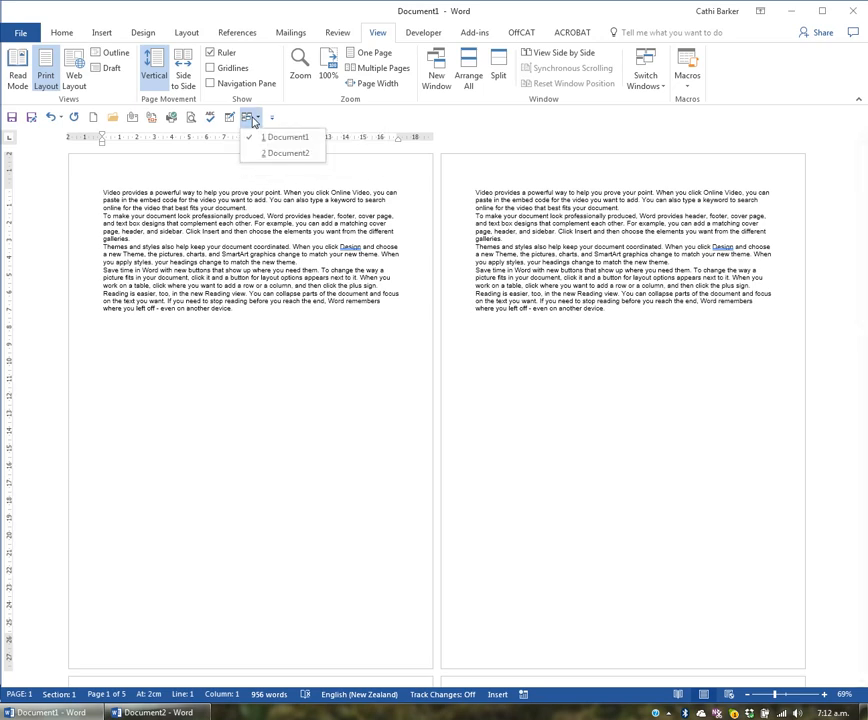
{"action": "left_click", "coordinate": [283, 153]}
{"action": "left_click", "coordinate": [21, 34]}
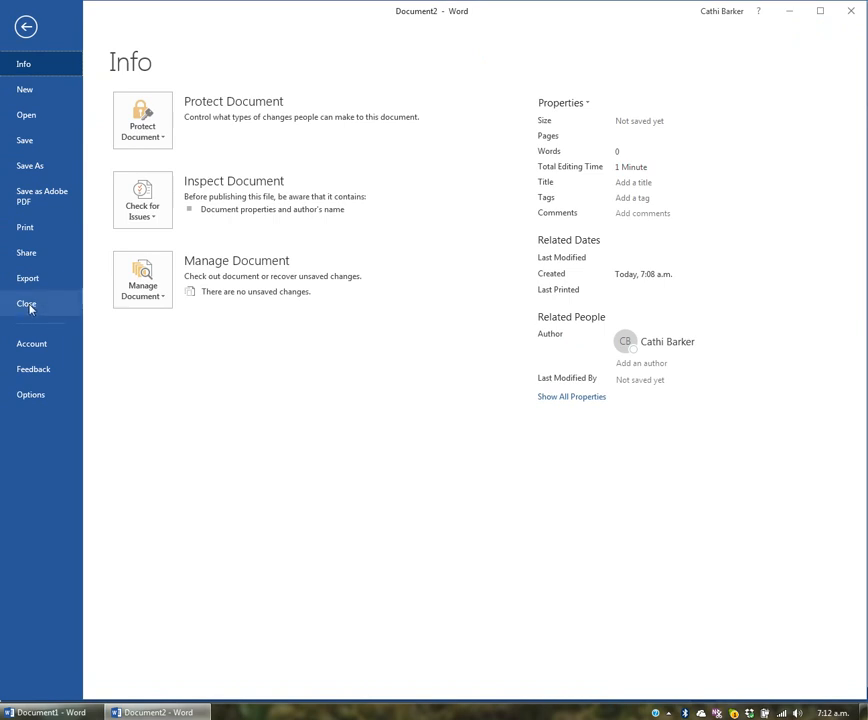
{"action": "left_click", "coordinate": [29, 31]}
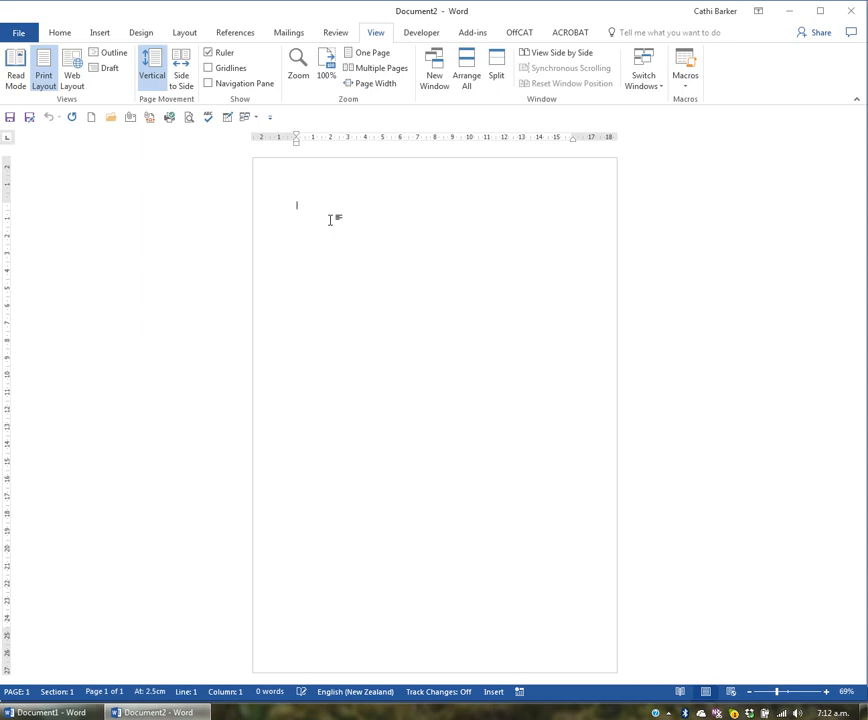
{"action": "key", "text": "ctrl+w"}
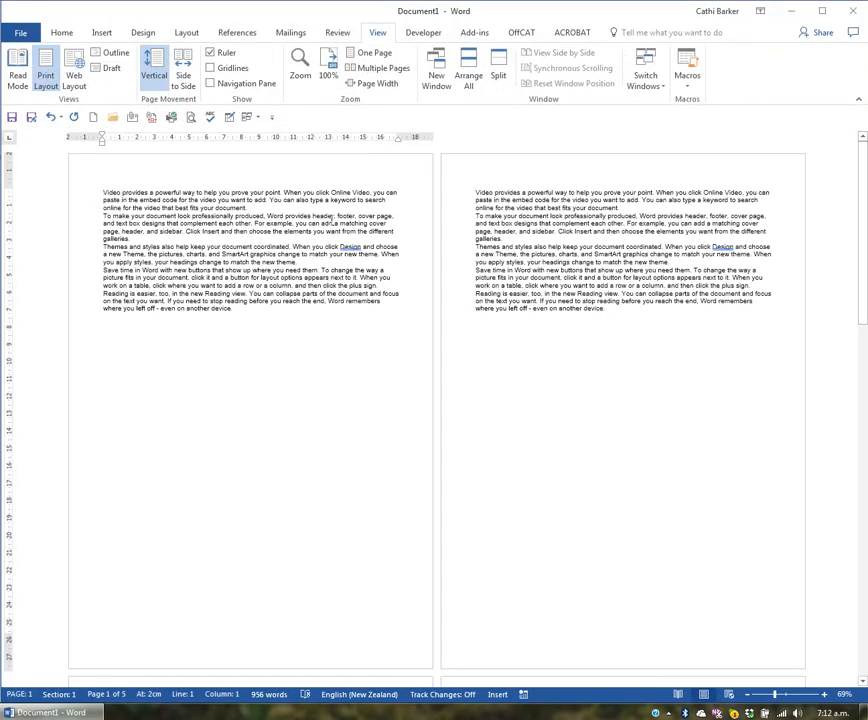
{"action": "left_click", "coordinate": [257, 118]}
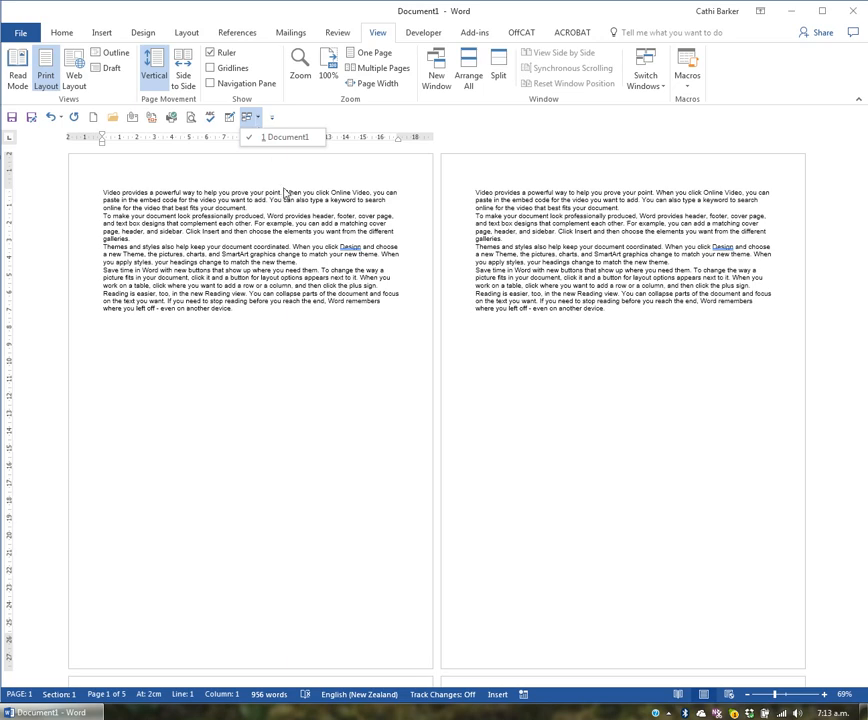
{"action": "left_click", "coordinate": [297, 226]}
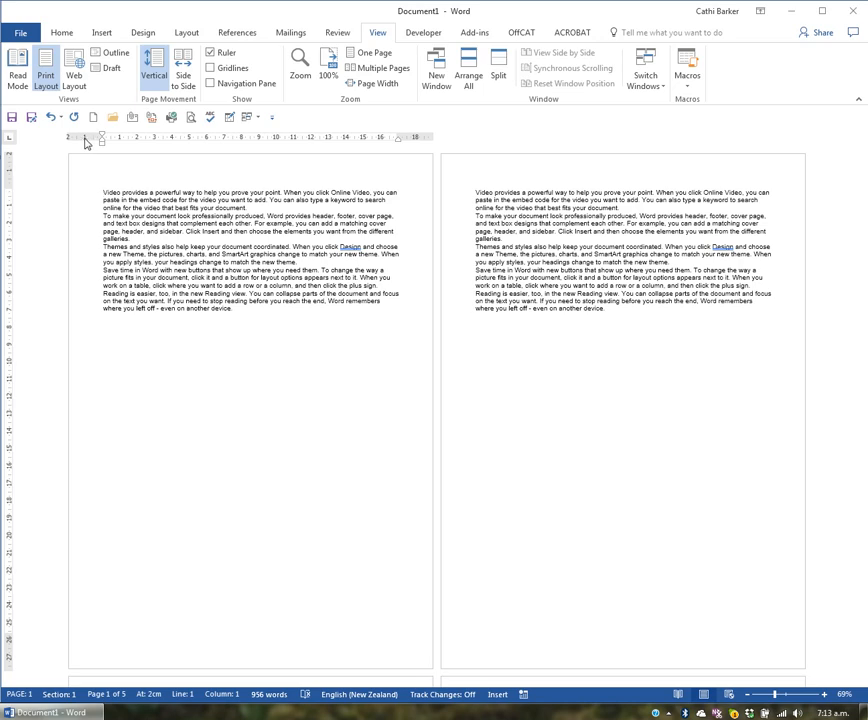
Set the top, bottom, left and right page margins of Document1 to 1 cm for the whole document.
{"action": "double_click", "coordinate": [85, 142]}
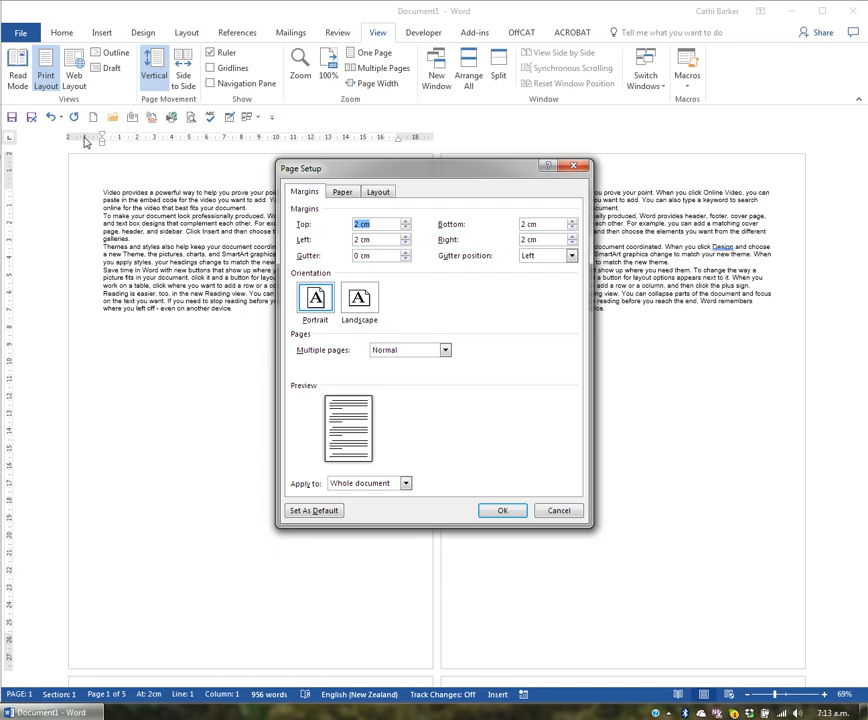
{"action": "type", "text": "1"}
{"action": "key", "text": "Tab"}
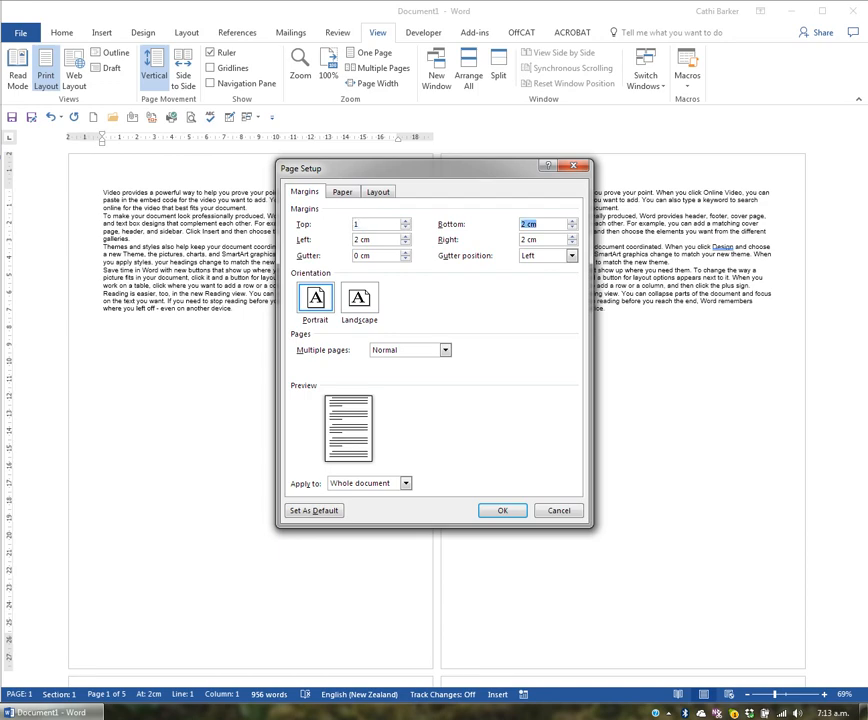
{"action": "type", "text": "1"}
{"action": "key", "text": "Tab"}
{"action": "type", "text": "1"}
{"action": "key", "text": "Tab"}
{"action": "type", "text": "1"}
{"action": "key", "text": "shift+Tab"}
{"action": "key", "text": "shift+Tab"}
{"action": "key", "text": "shift+Tab"}
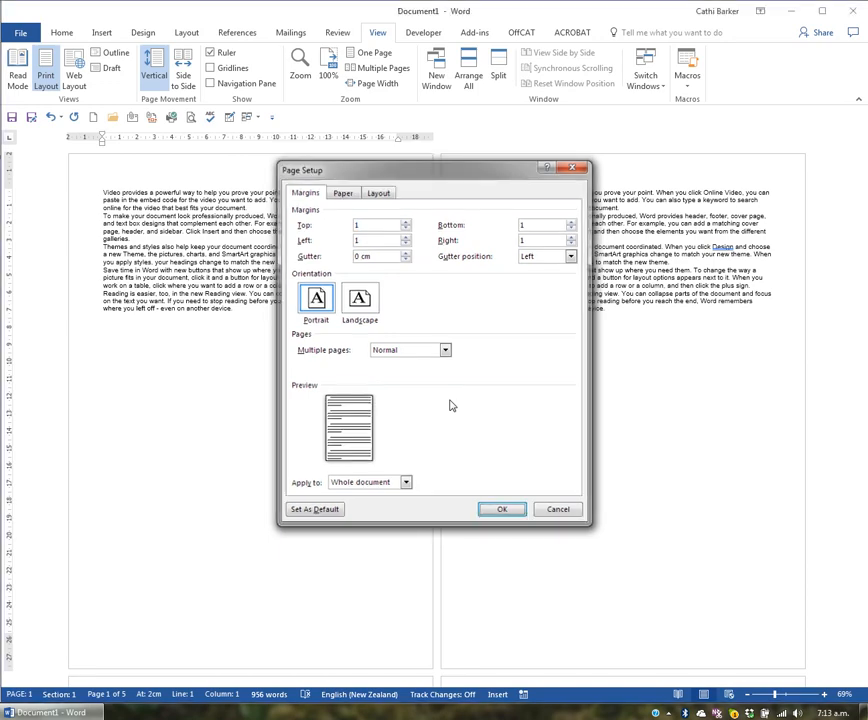
{"action": "key", "text": "Return"}
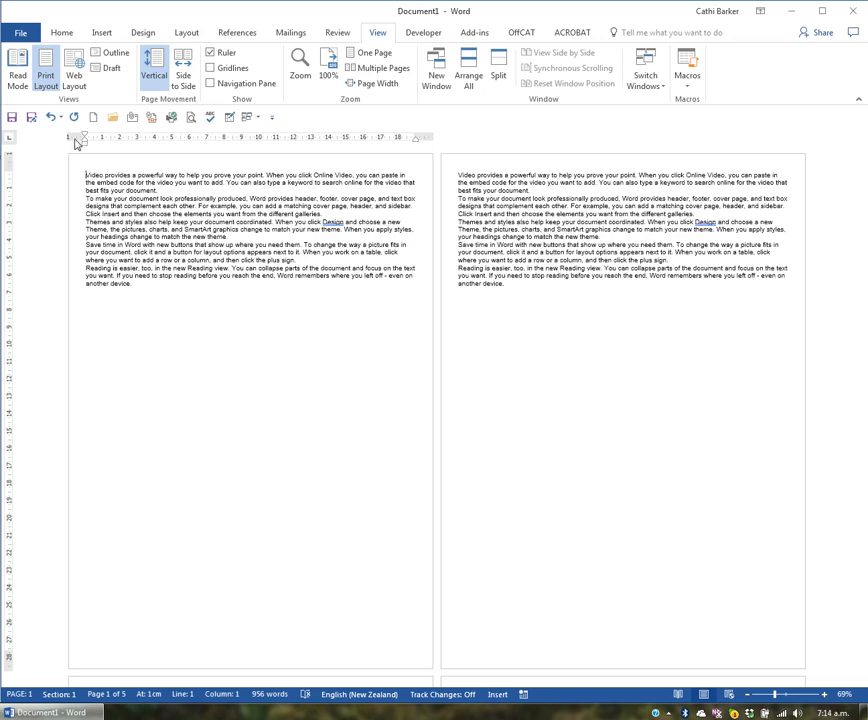
Set the page gutter to 1 cm for the whole document in Page Setup.
{"action": "double_click", "coordinate": [78, 140]}
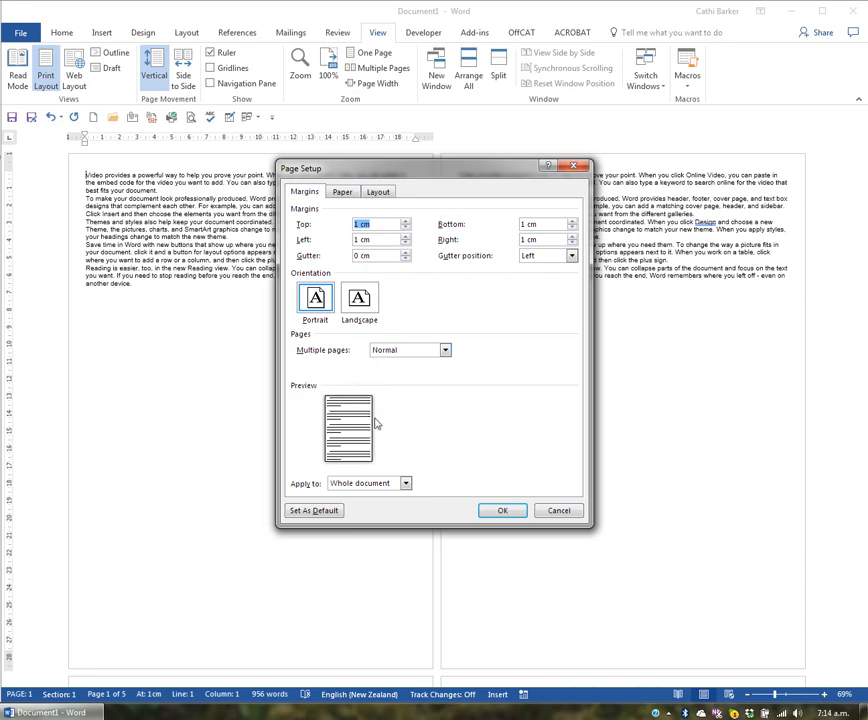
{"action": "left_click", "coordinate": [405, 252]}
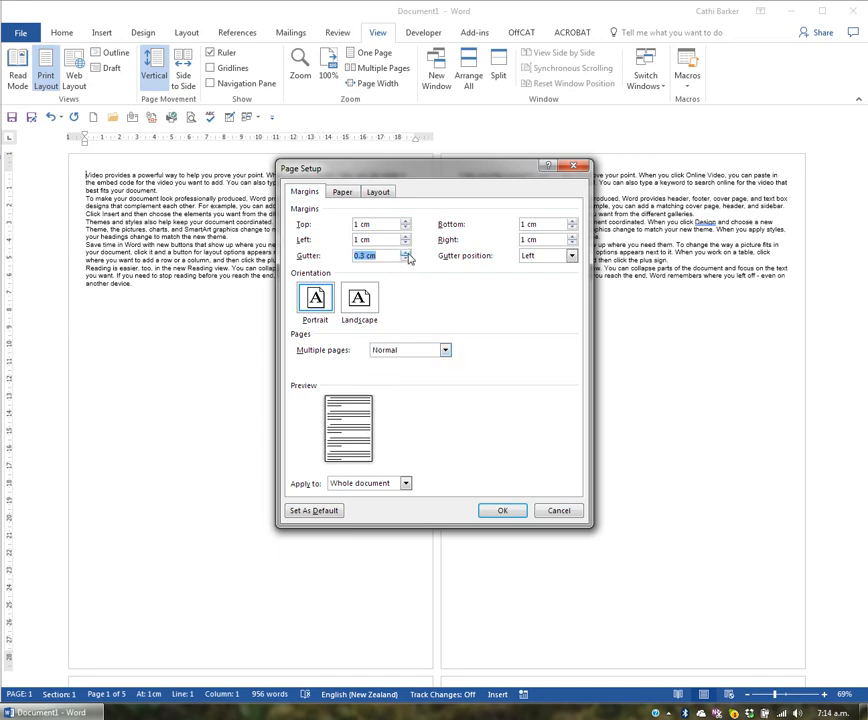
{"action": "left_click", "coordinate": [405, 253]}
{"action": "left_click", "coordinate": [406, 254]}
{"action": "left_click", "coordinate": [406, 254]}
{"action": "left_click", "coordinate": [406, 254]}
{"action": "left_click", "coordinate": [406, 254]}
{"action": "left_click", "coordinate": [519, 511]}
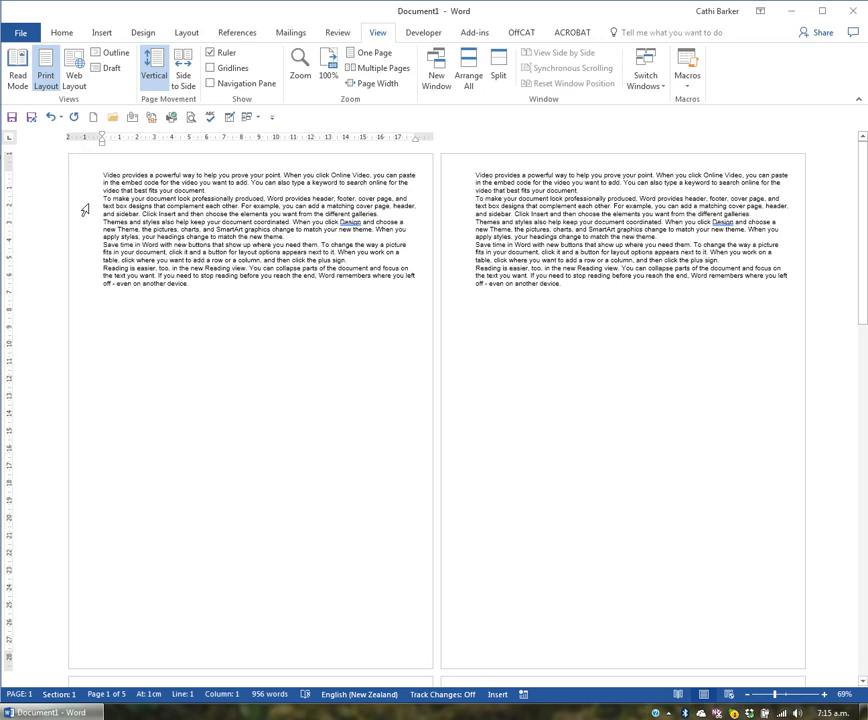
Apply Mirror margins to the whole document, trying Landscape orientation and returning to Portrait.
{"action": "double_click", "coordinate": [87, 139]}
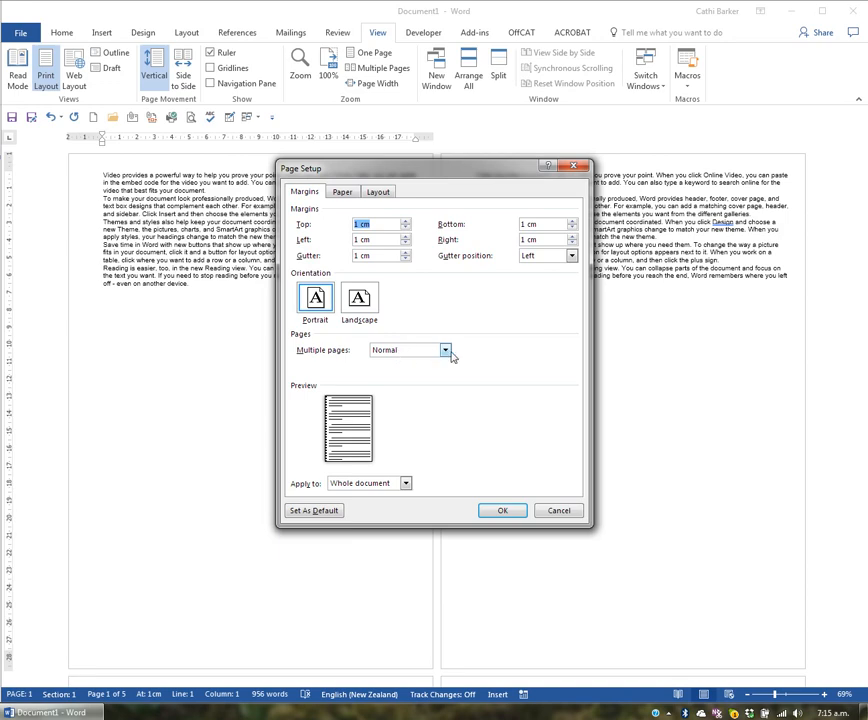
{"action": "left_click", "coordinate": [446, 350]}
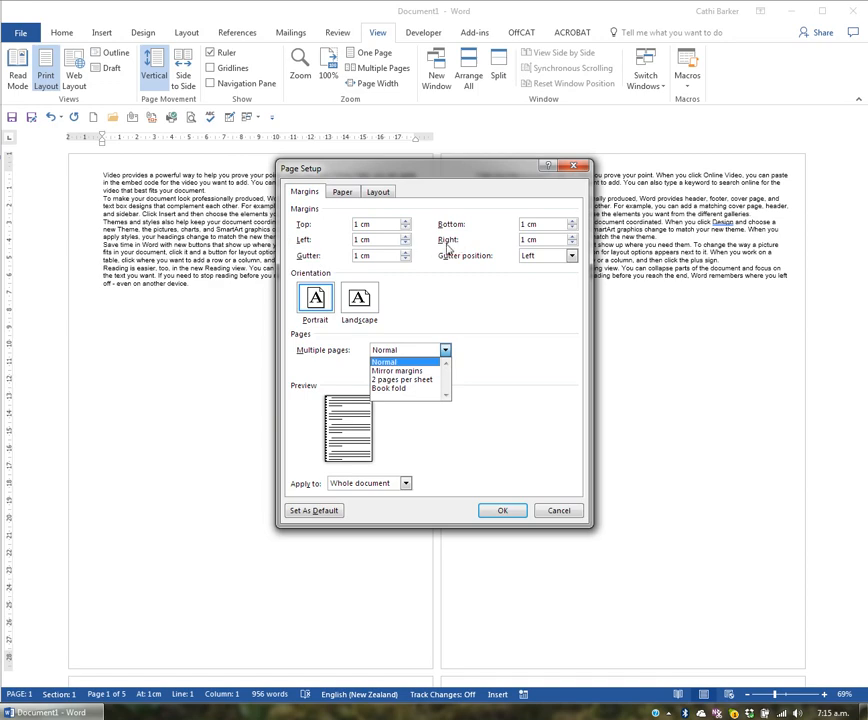
{"action": "left_click", "coordinate": [430, 370]}
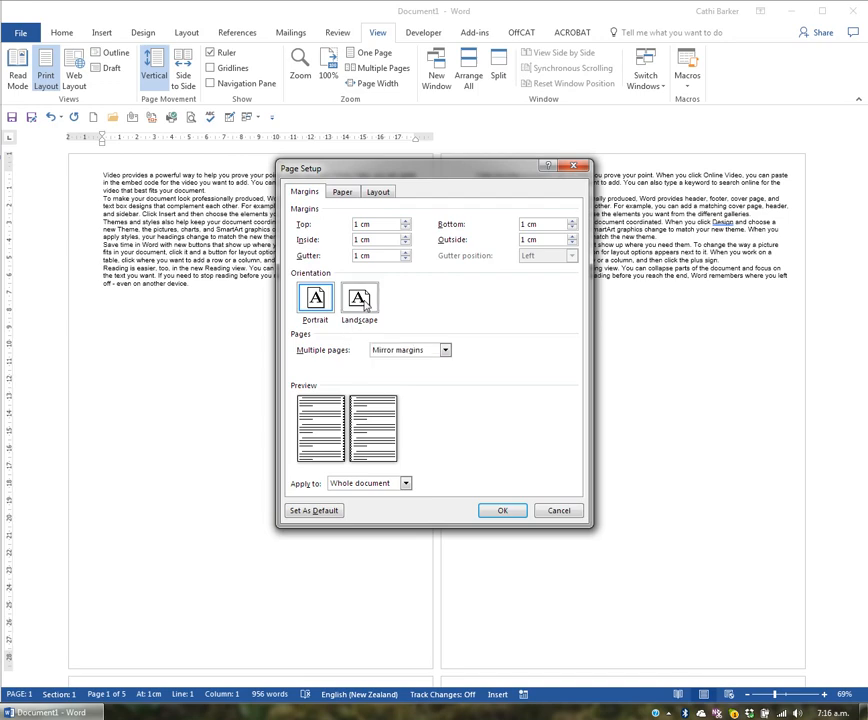
{"action": "left_click", "coordinate": [364, 304]}
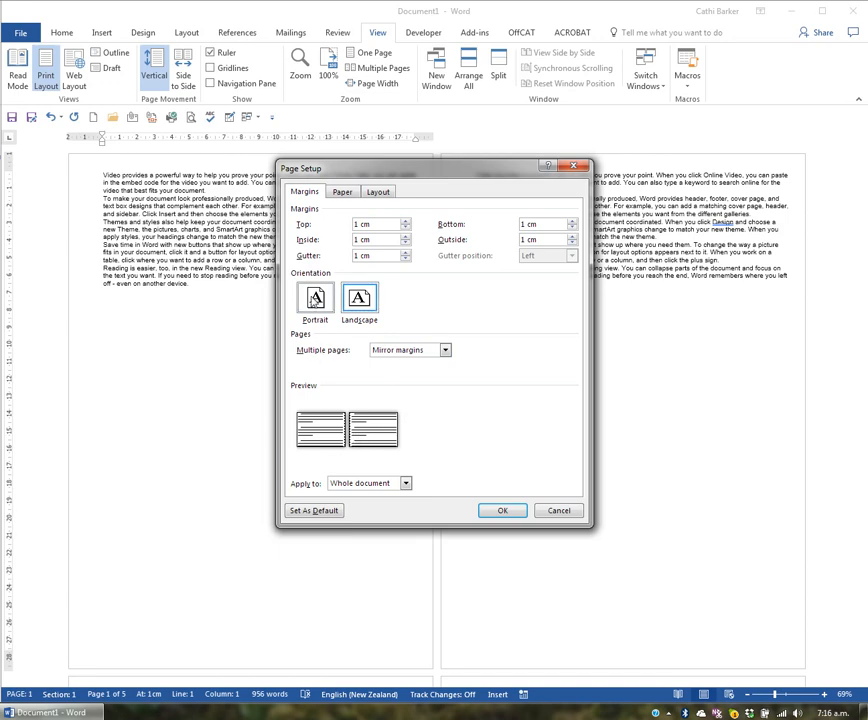
{"action": "left_click", "coordinate": [315, 298]}
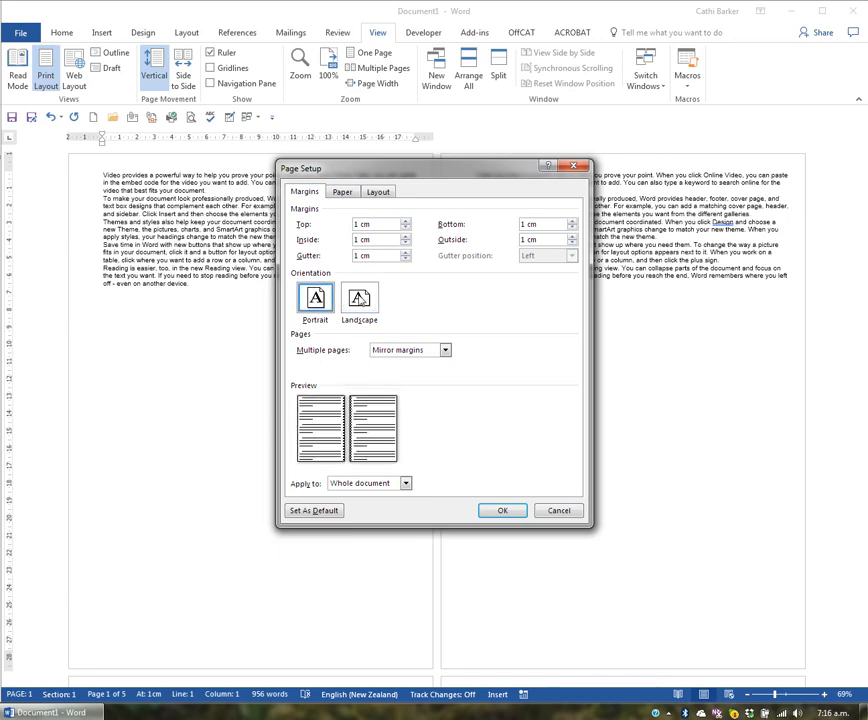
{"action": "left_click", "coordinate": [500, 510]}
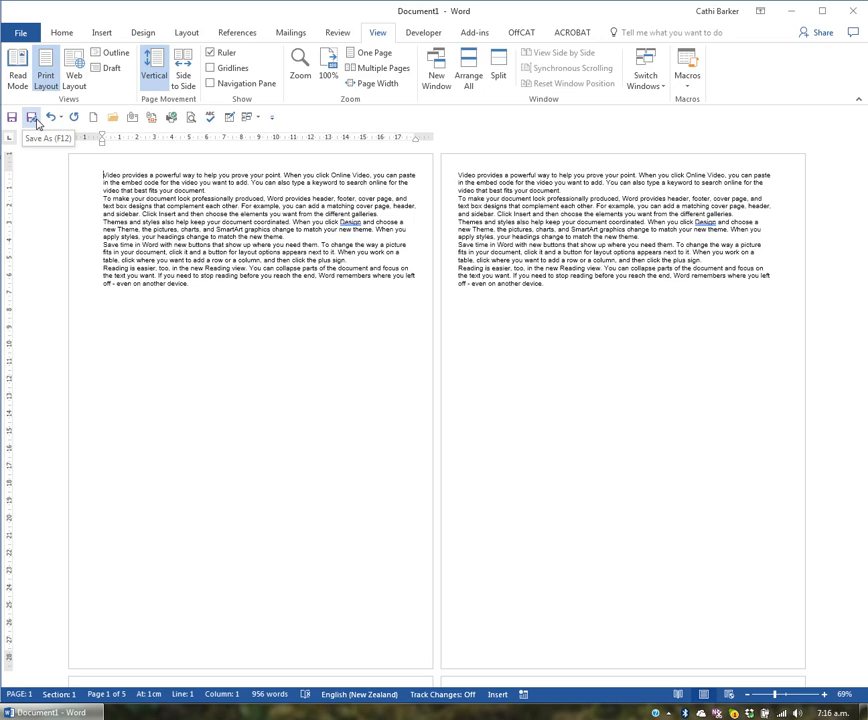
Save the document to the Desktop as a Word Document named Favourites.
{"action": "left_click", "coordinate": [11, 117]}
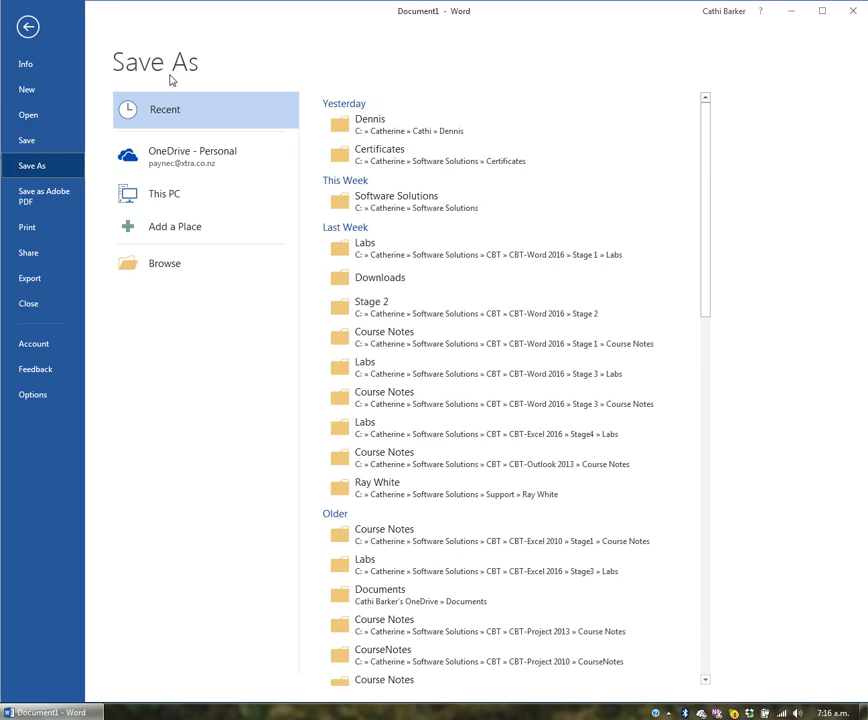
{"action": "left_click", "coordinate": [163, 264]}
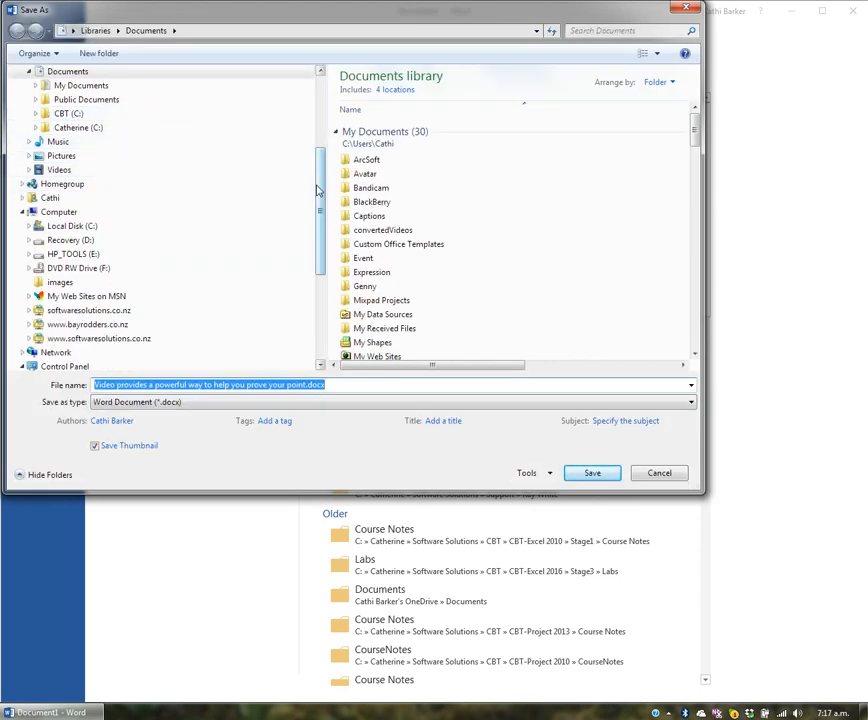
{"action": "left_click_drag", "start_coordinate": [320, 190], "coordinate": [323, 100]}
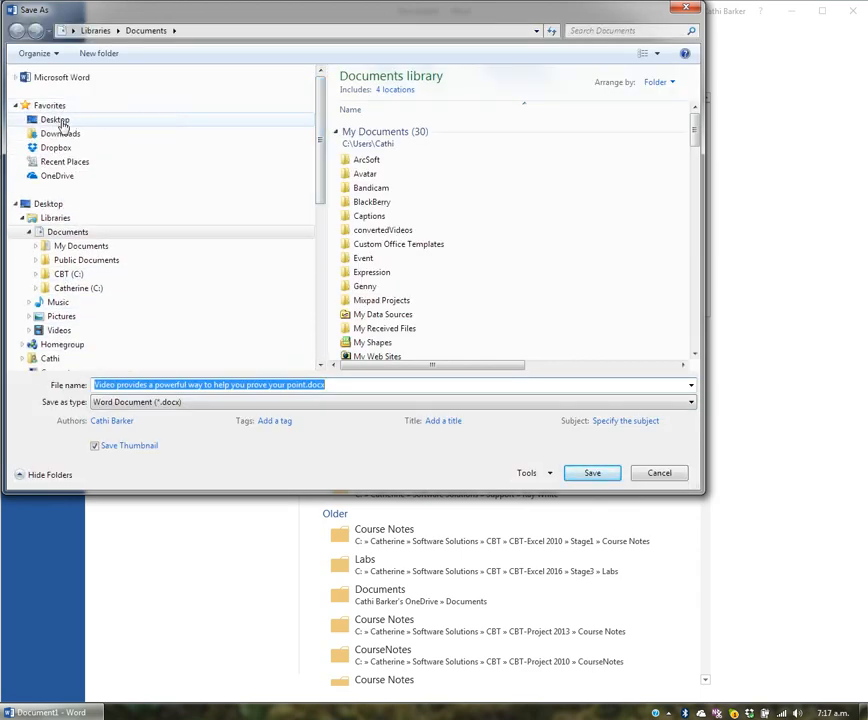
{"action": "left_click", "coordinate": [52, 123]}
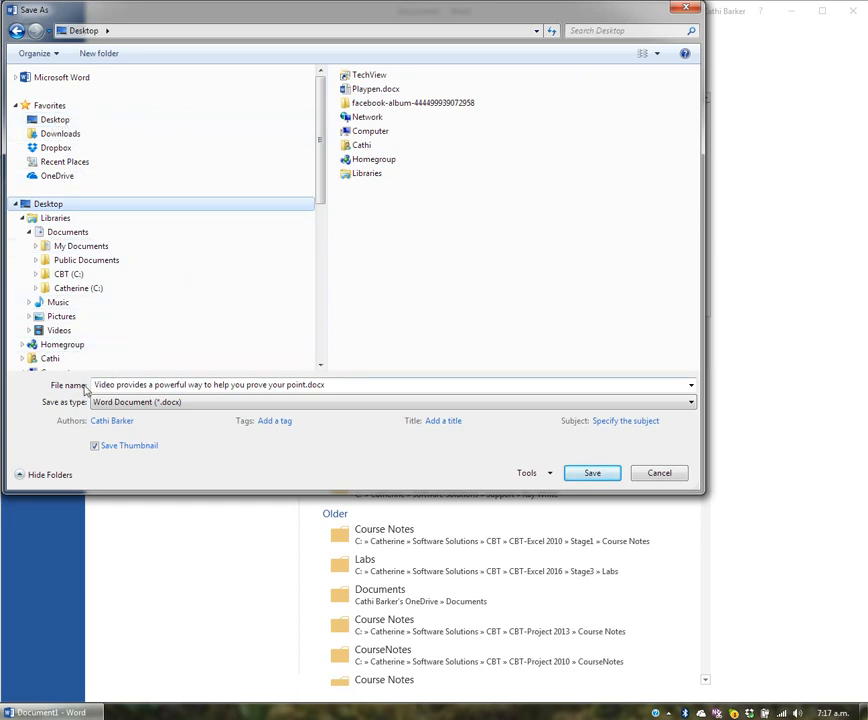
{"action": "left_click", "coordinate": [334, 385]}
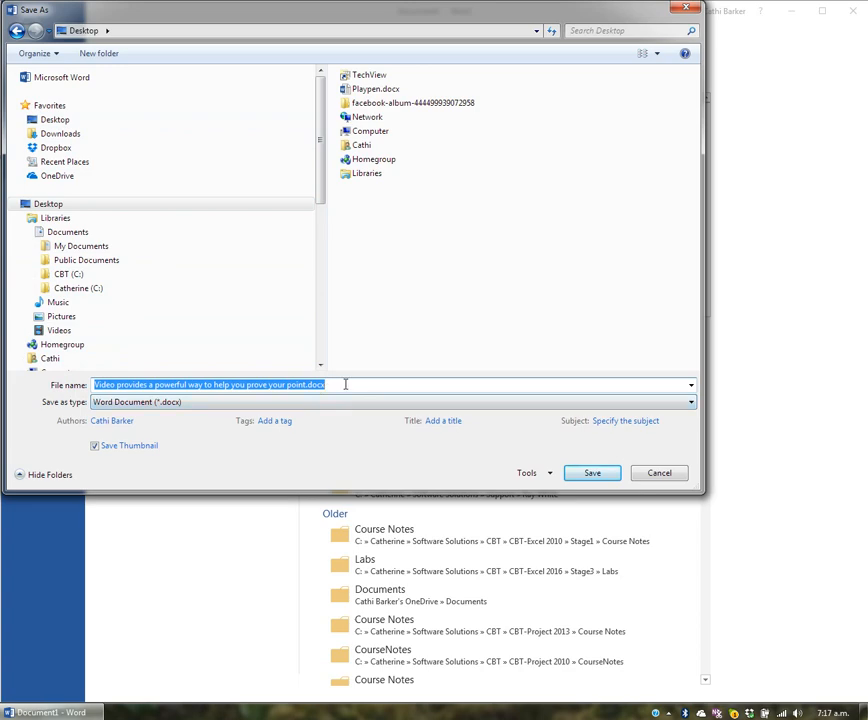
{"action": "key", "text": "BackSpace"}
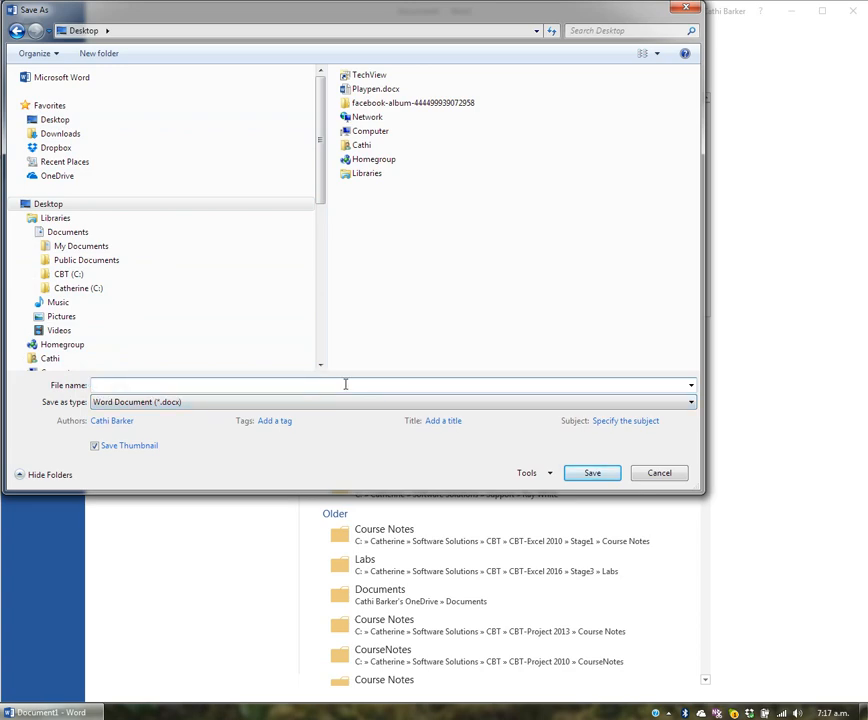
{"action": "type", "text": "Favourites"}
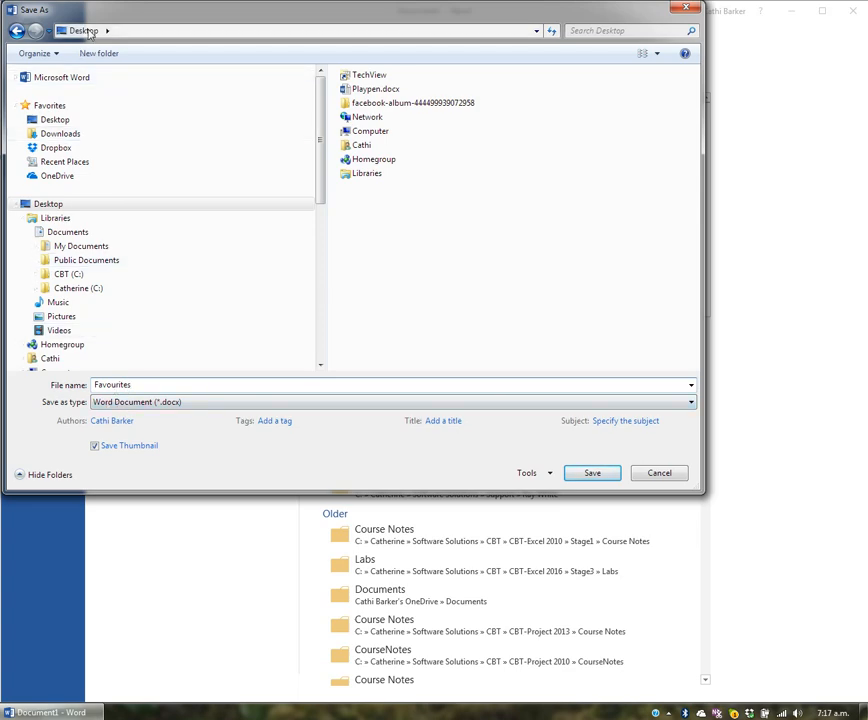
{"action": "left_click", "coordinate": [592, 473]}
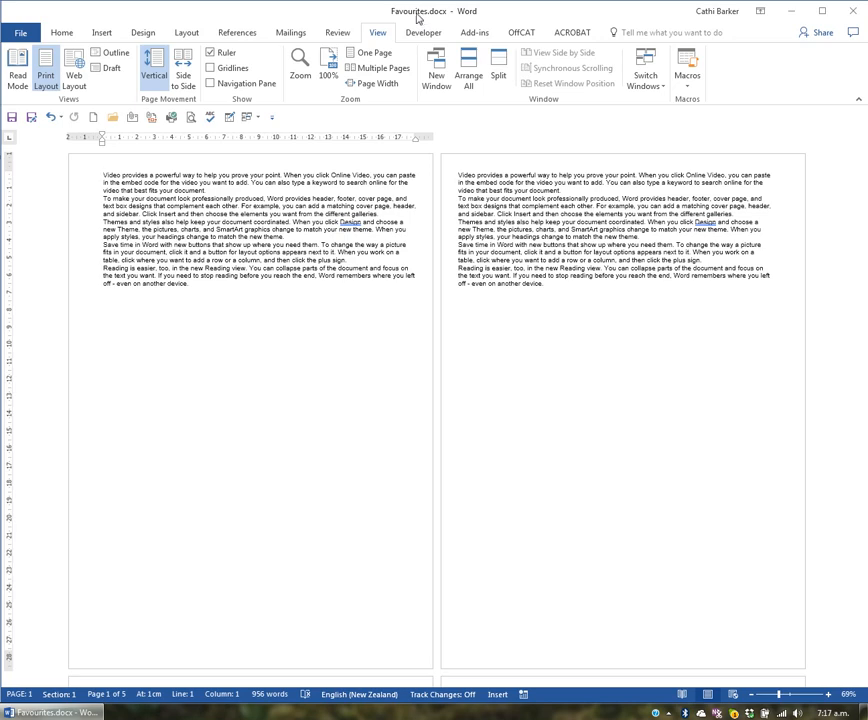
Add sample text with =rand() after a blank line below the first page's text, and save the document.
{"action": "left_click", "coordinate": [257, 281]}
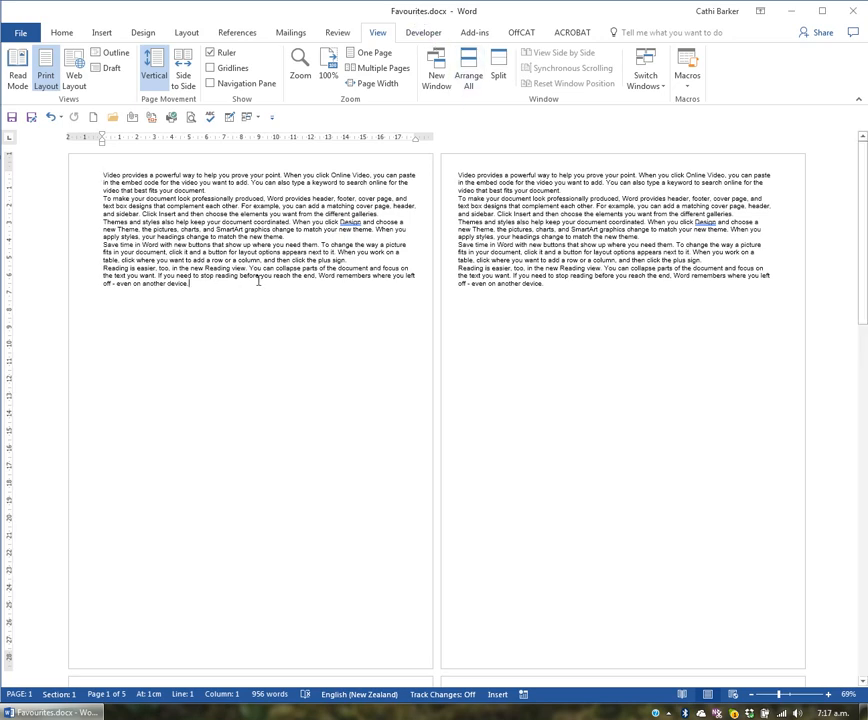
{"action": "key", "text": "Return"}
{"action": "key", "text": "Return"}
{"action": "type", "text": "="}
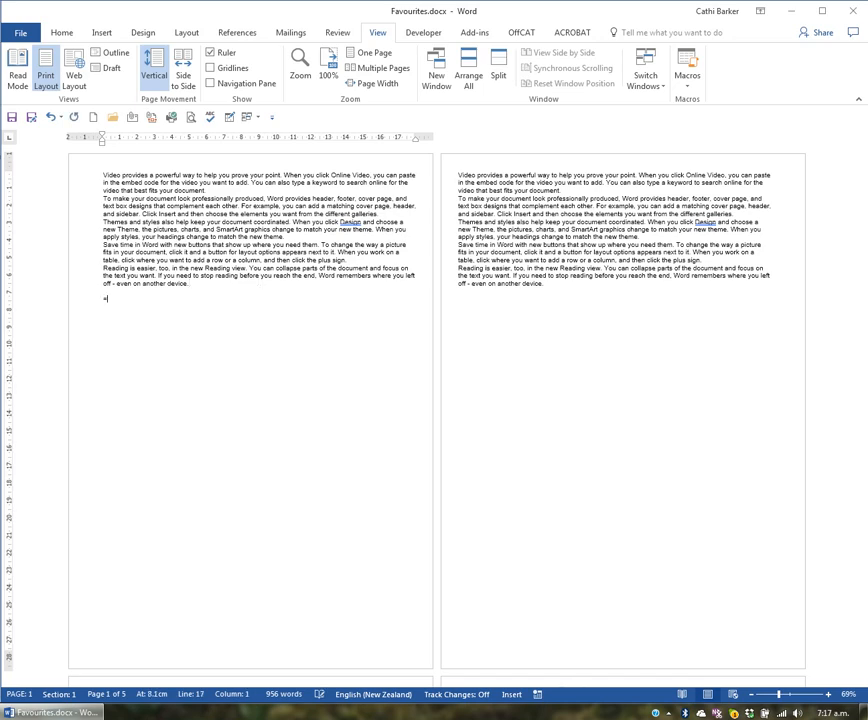
{"action": "type", "text": "rand()"}
{"action": "key", "text": "Return"}
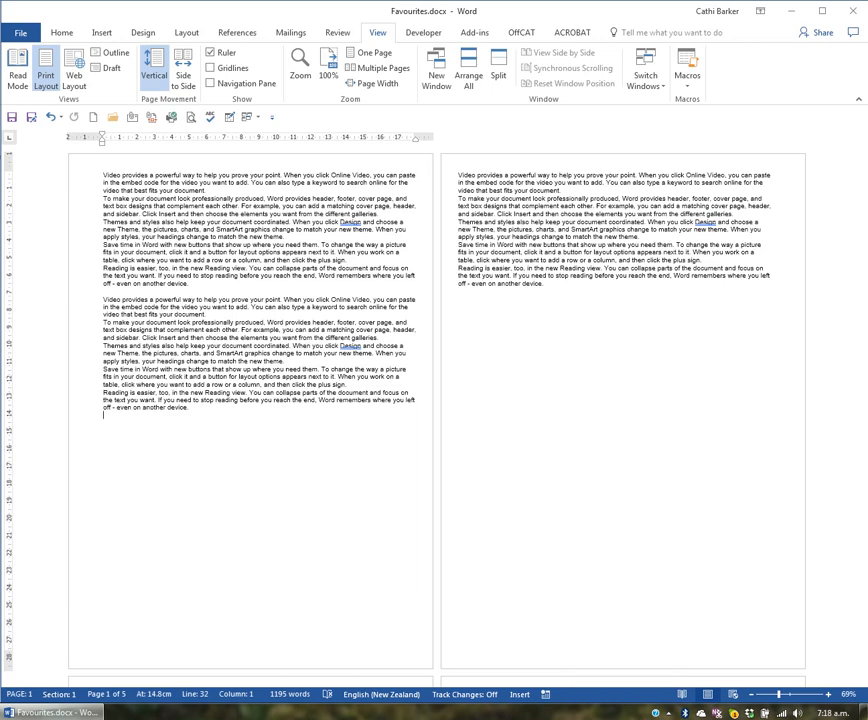
{"action": "left_click", "coordinate": [13, 121]}
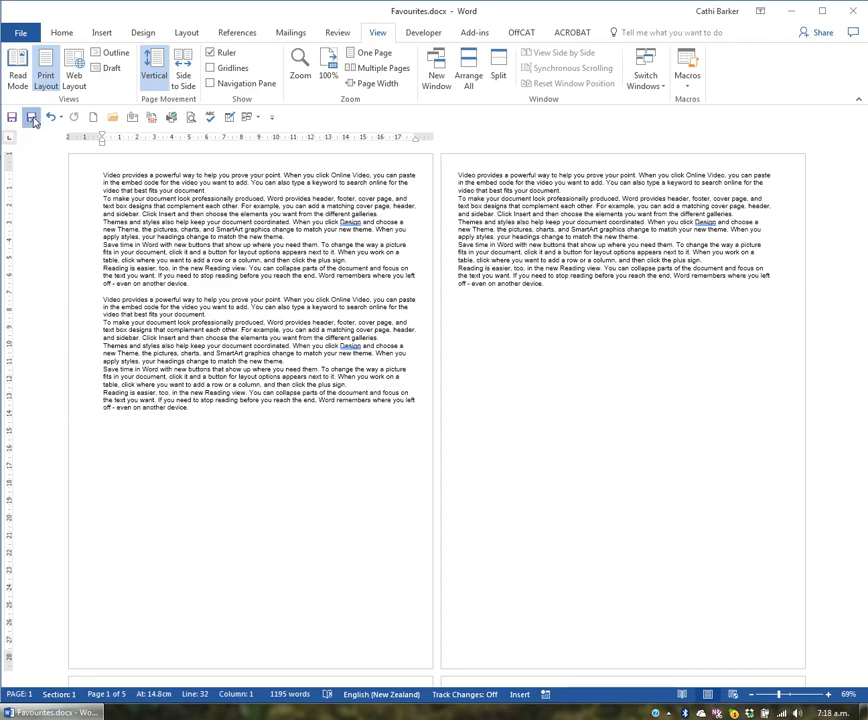
Save a copy of the document in the Documents library under the name Favourites2.docx.
{"action": "left_click", "coordinate": [31, 117]}
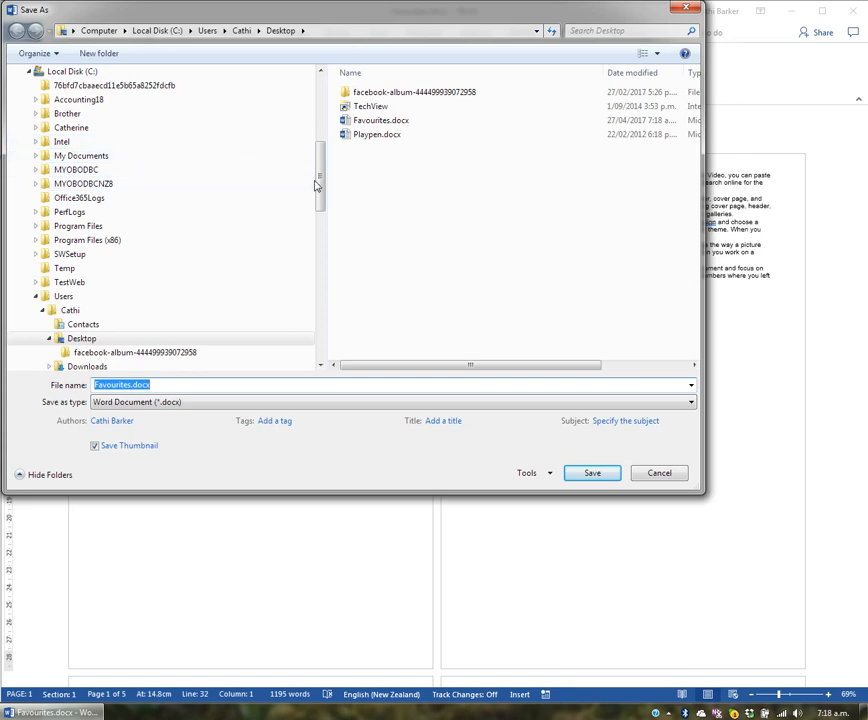
{"action": "scroll", "coordinate": [322, 181], "scroll_direction": "up", "scroll_amount": 1}
{"action": "scroll", "coordinate": [322, 181], "scroll_direction": "up", "scroll_amount": 5}
{"action": "scroll", "coordinate": [170, 194], "scroll_direction": "down", "scroll_amount": 1}
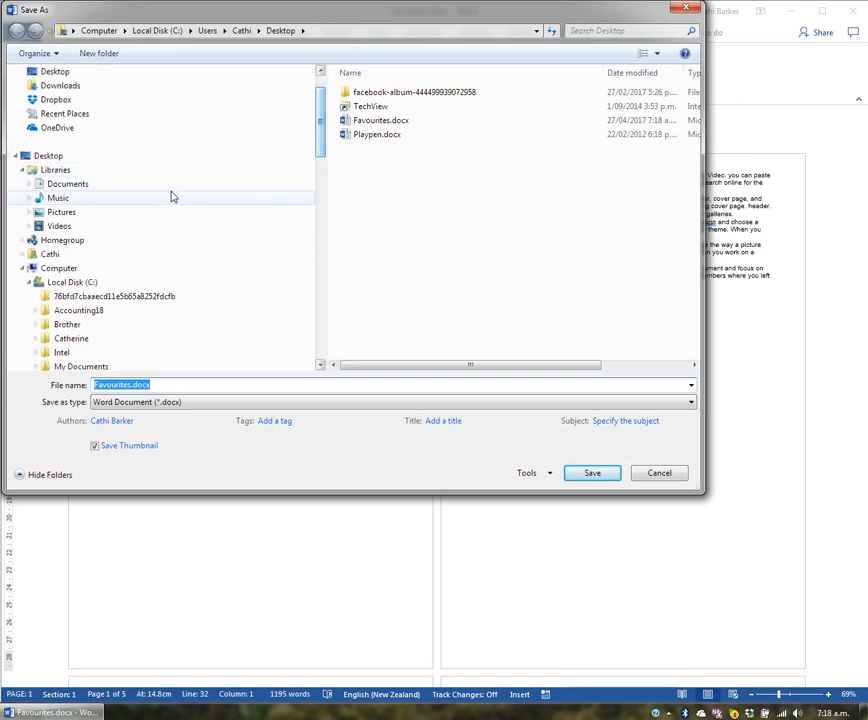
{"action": "left_click", "coordinate": [86, 186]}
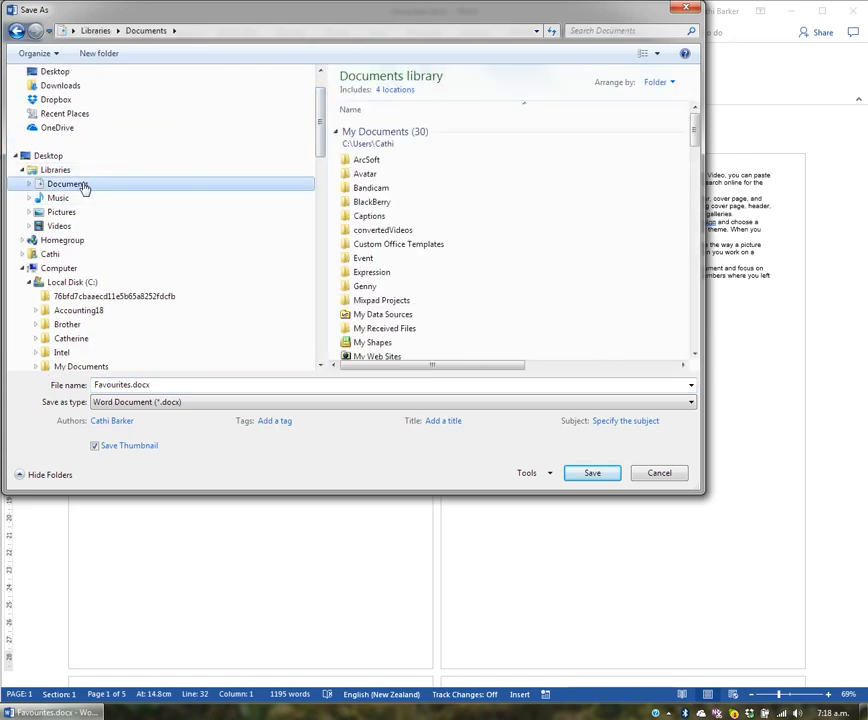
{"action": "double_click", "coordinate": [148, 386]}
{"action": "left_click", "coordinate": [129, 385]}
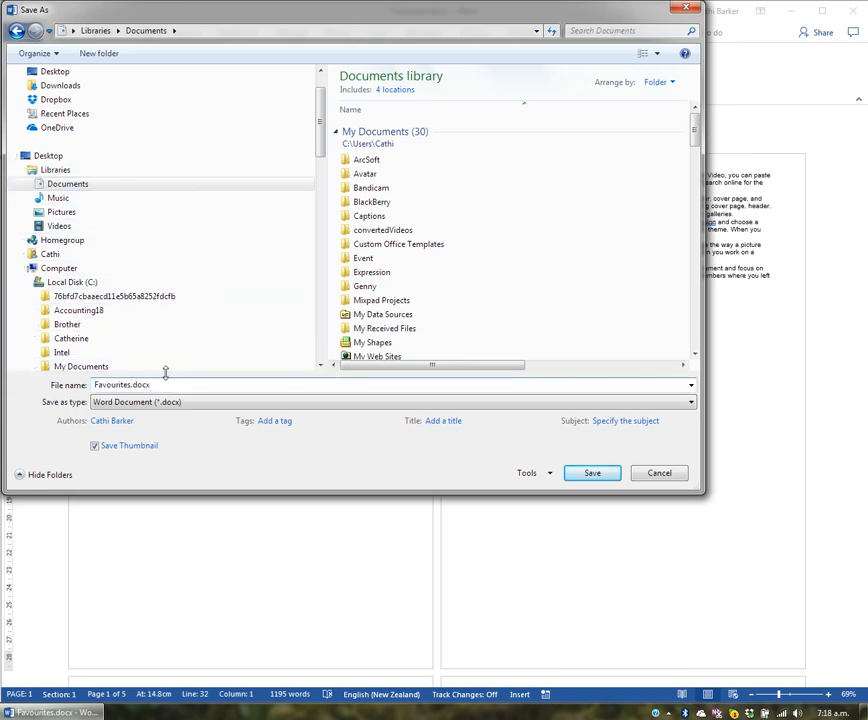
{"action": "type", "text": "2"}
{"action": "left_click", "coordinate": [599, 472]}
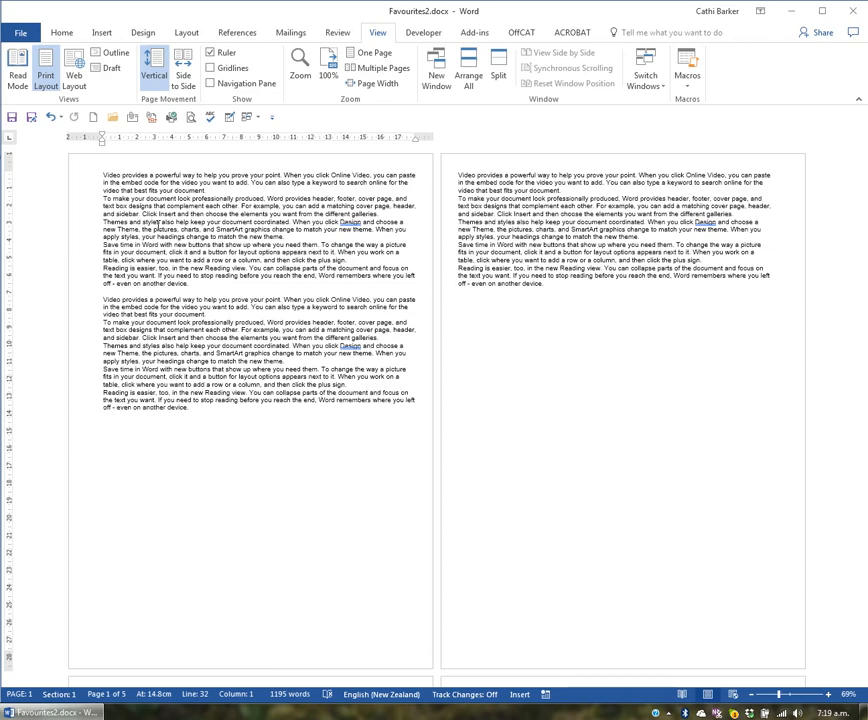
Start another Save As with the Desktop as the location and Favourites List as the file name.
{"action": "key", "text": "F12"}
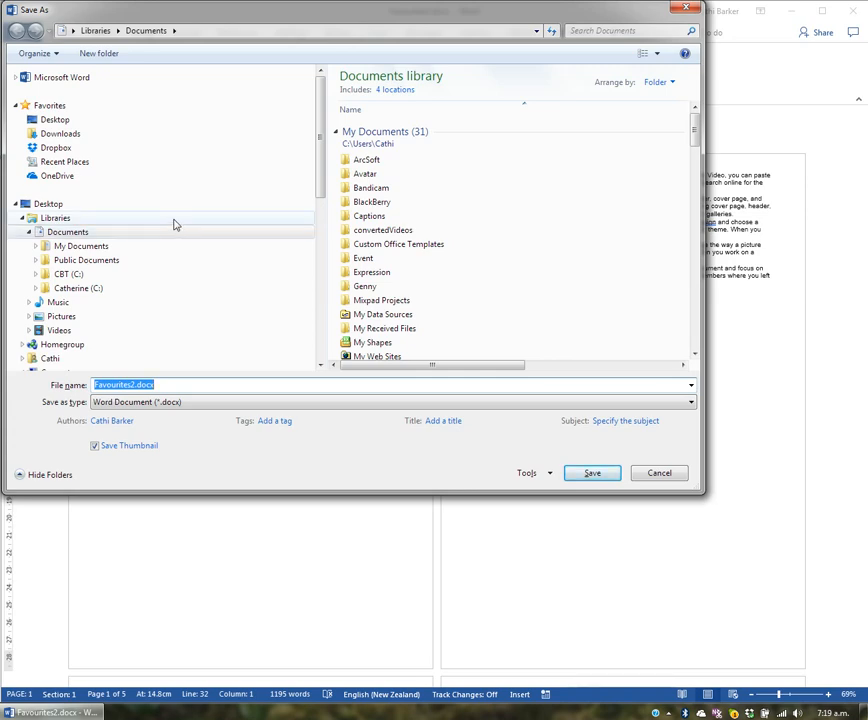
{"action": "left_click", "coordinate": [62, 121]}
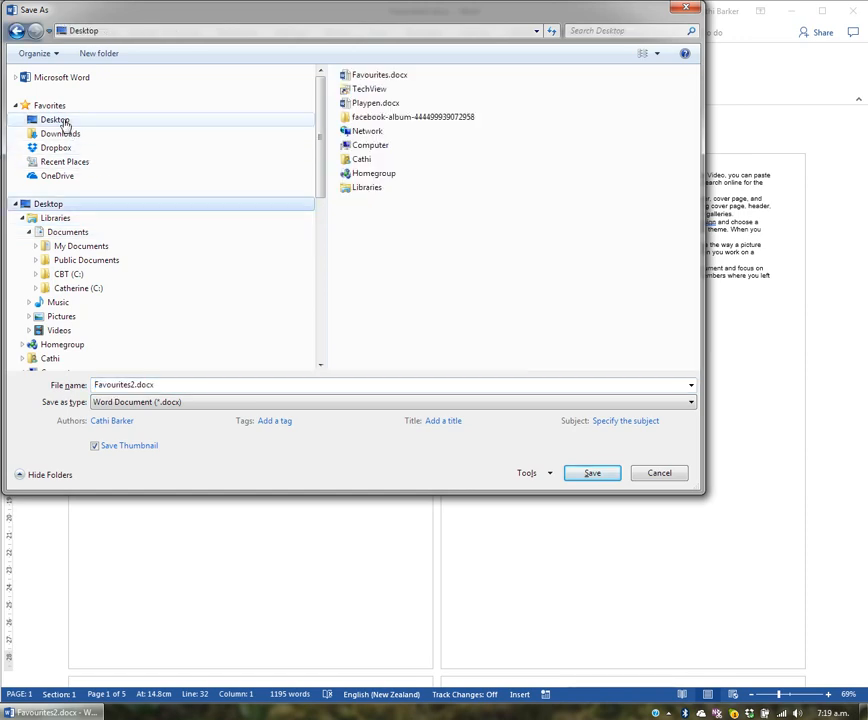
{"action": "double_click", "coordinate": [179, 384]}
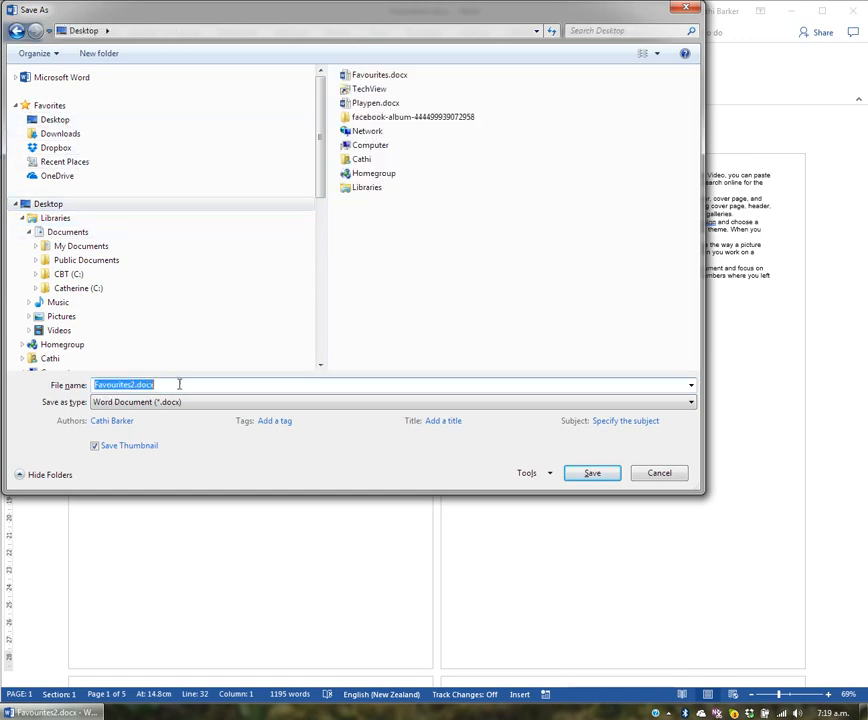
{"action": "left_click", "coordinate": [186, 383]}
{"action": "key", "text": "Left"}
{"action": "key", "text": "Left"}
{"action": "key", "text": "Left"}
{"action": "key", "text": "Left"}
{"action": "key", "text": "Left"}
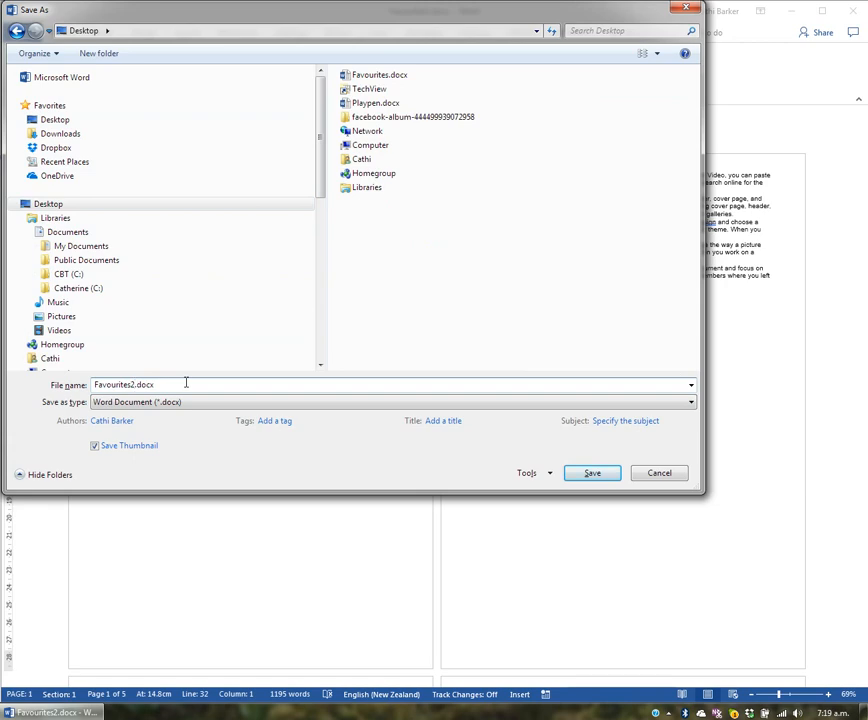
{"action": "key", "text": "BackSpace"}
{"action": "type", "text": "m"}
{"action": "key", "text": "BackSpace"}
{"action": "type", "text": "List"}
{"action": "key", "text": "Delete"}
{"action": "key", "text": "Delete"}
{"action": "key", "text": "Delete"}
{"action": "key", "text": "Delete"}
{"action": "key", "text": "Delete"}
Choose PDF (*.pdf) as the file type and save the Favourites List copy, keeping Open file after publishing on.
{"action": "left_click", "coordinate": [116, 404]}
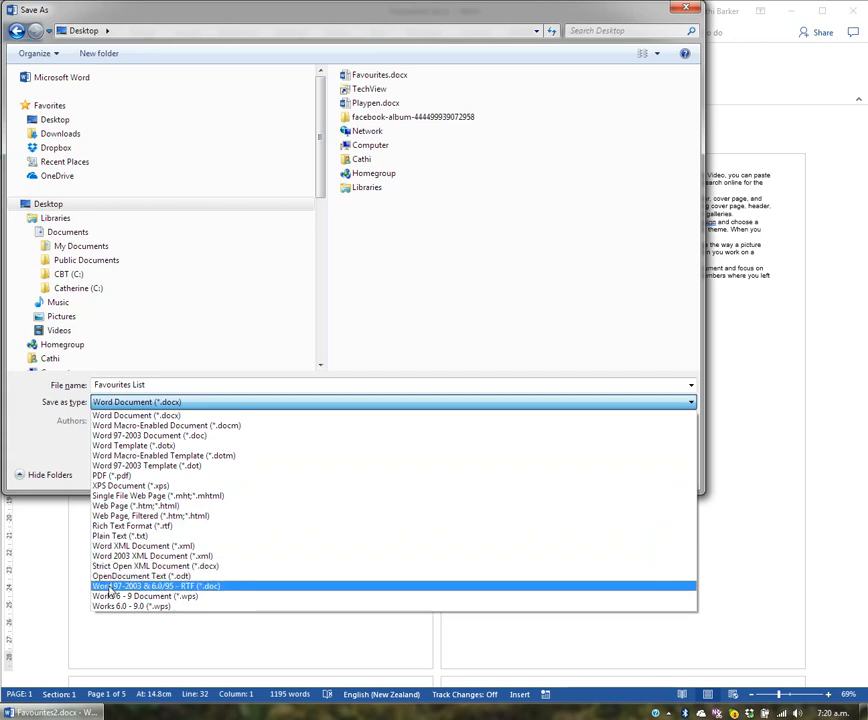
{"action": "left_click", "coordinate": [118, 476]}
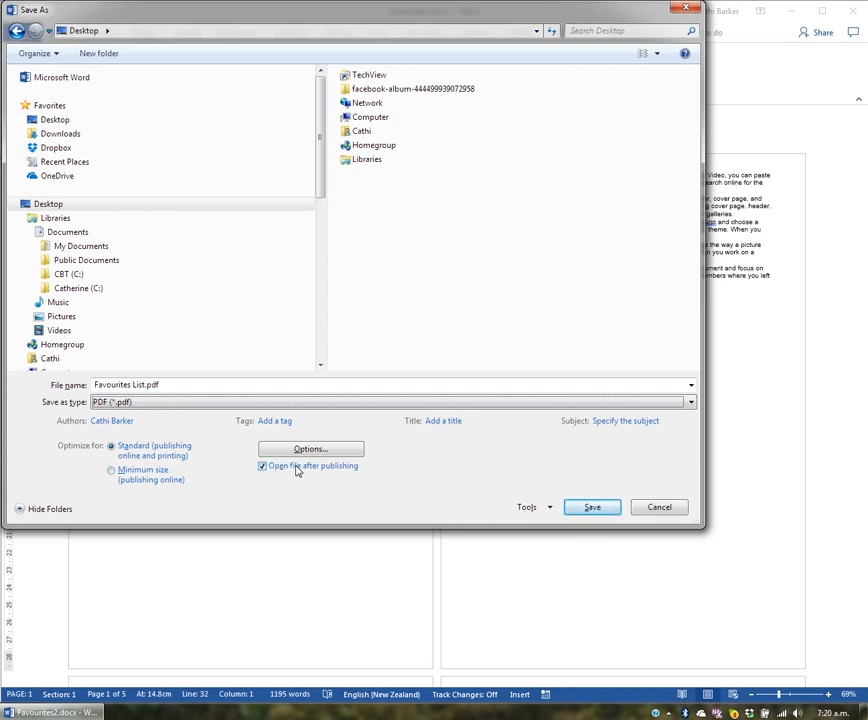
{"action": "left_click", "coordinate": [588, 508]}
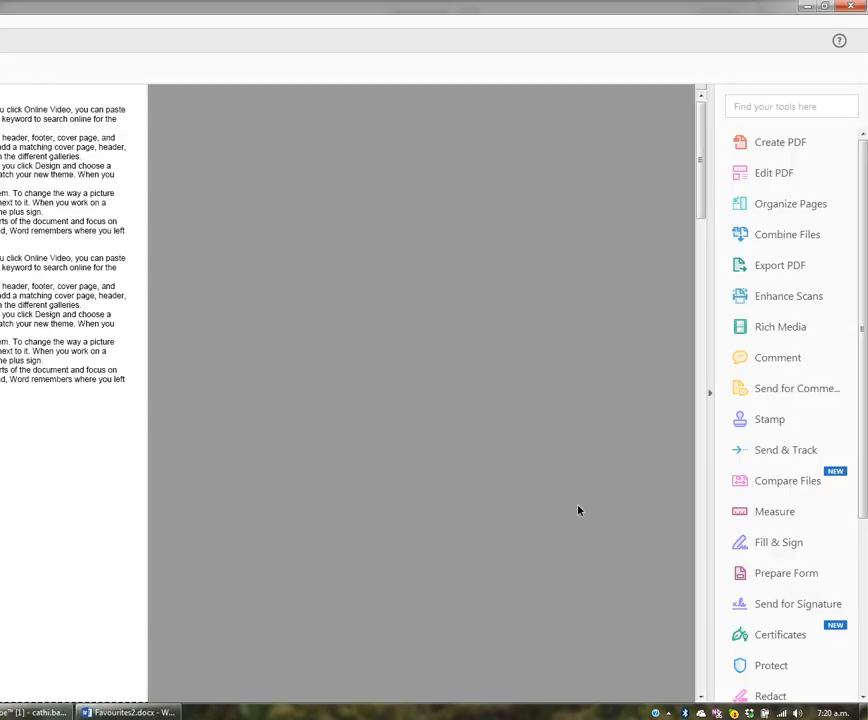
Resize the Acrobat window wider, look through the pages of Favourites List.pdf, and close Acrobat to return to Word.
{"action": "left_click", "coordinate": [824, 7]}
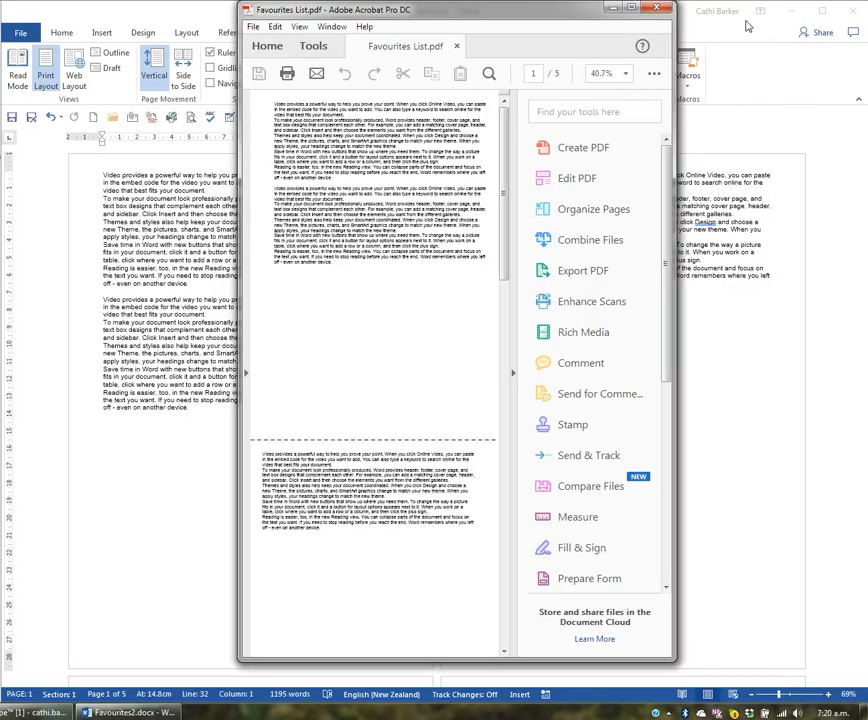
{"action": "left_click_drag", "start_coordinate": [241, 92], "coordinate": [48, 92]}
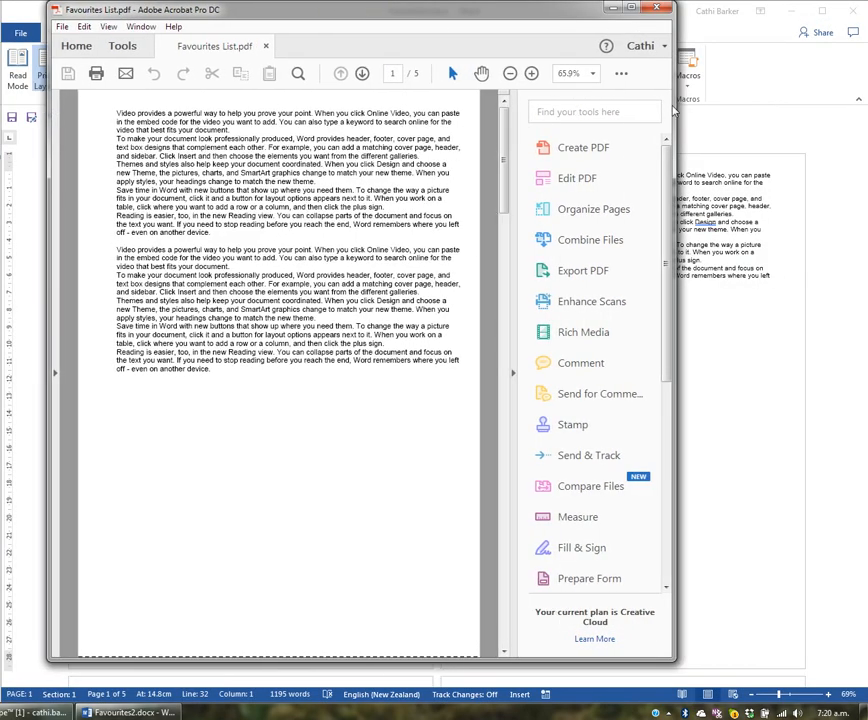
{"action": "left_click_drag", "start_coordinate": [677, 100], "coordinate": [840, 100]}
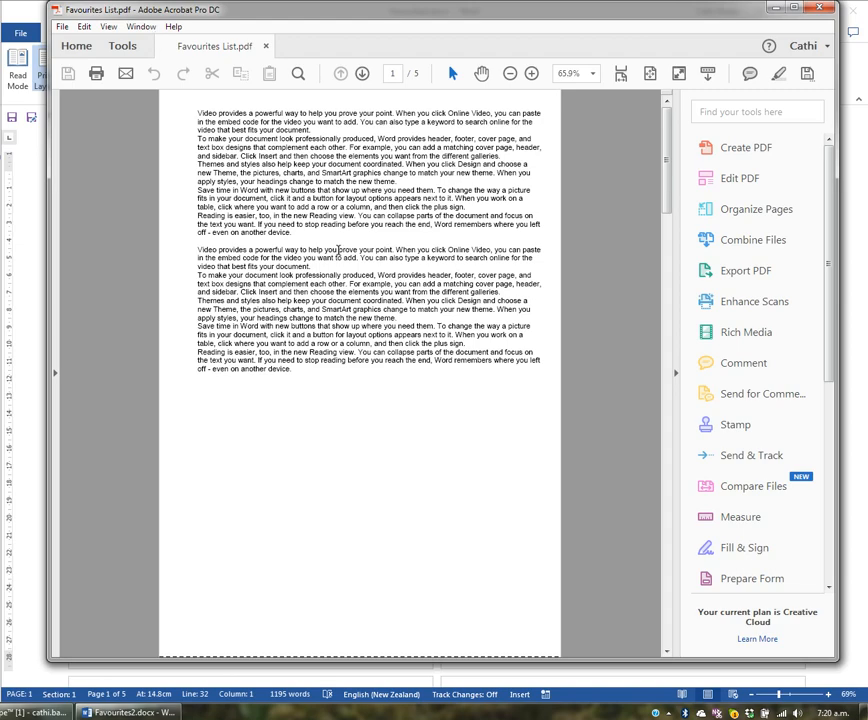
{"action": "scroll", "coordinate": [344, 252], "scroll_direction": "down", "scroll_amount": 3}
{"action": "scroll", "coordinate": [344, 255], "scroll_direction": "down", "scroll_amount": 15}
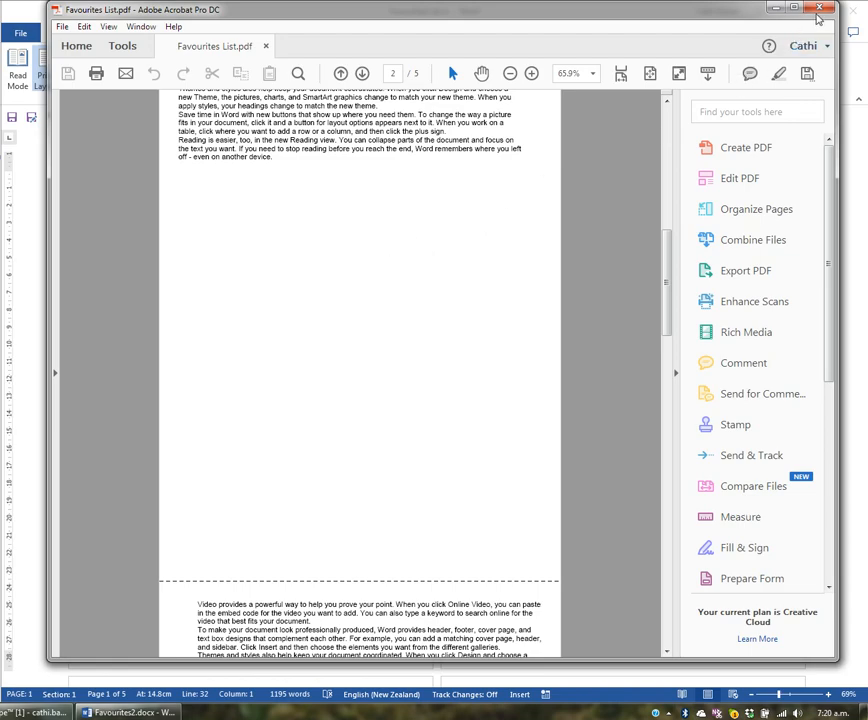
{"action": "left_click", "coordinate": [820, 8]}
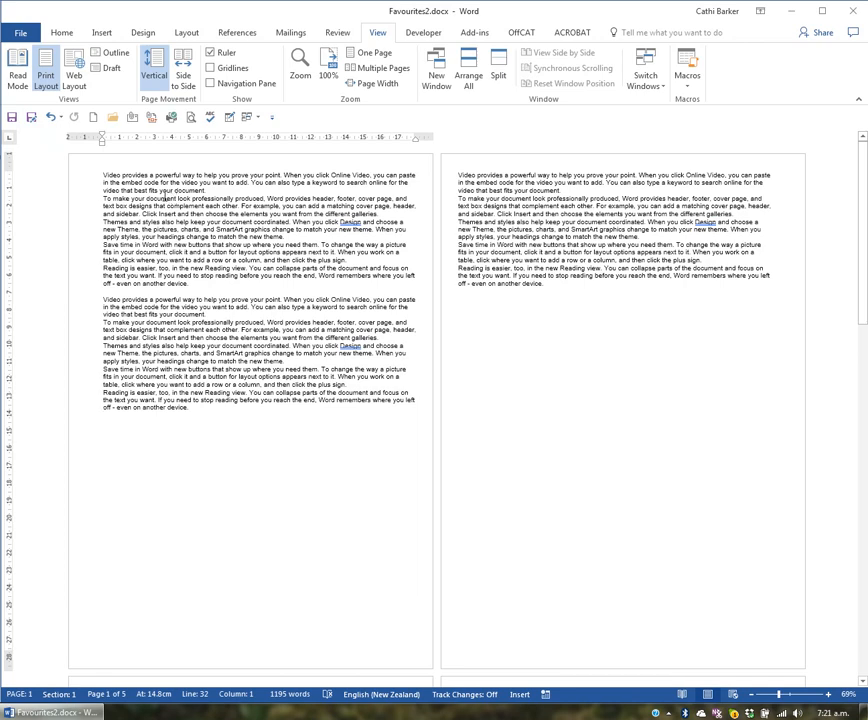
Check the Save As settings of Favourites2.docx without saving, and page through its print preview to page 4.
{"action": "left_click", "coordinate": [33, 118]}
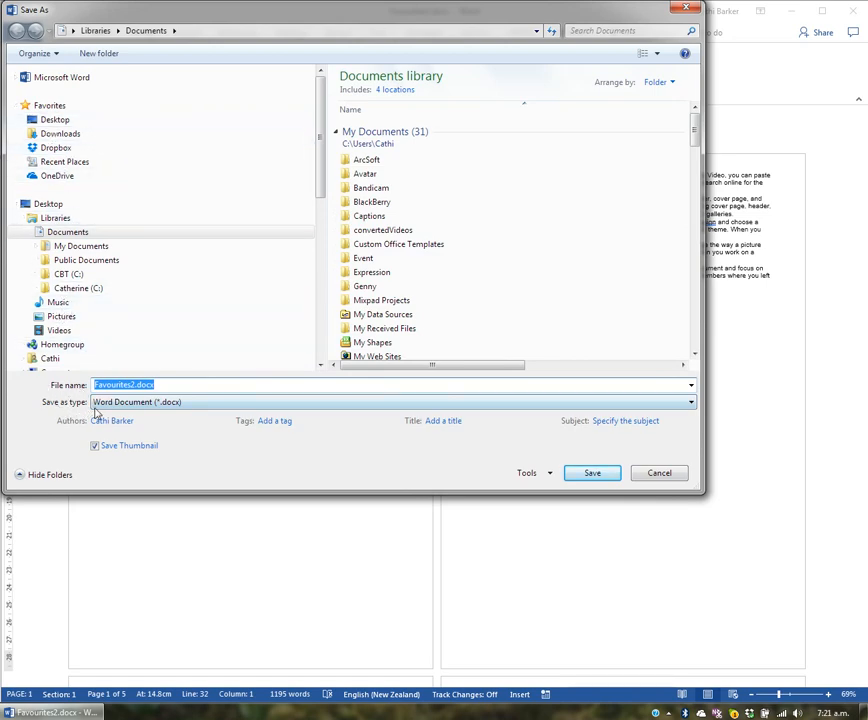
{"action": "left_click", "coordinate": [661, 476]}
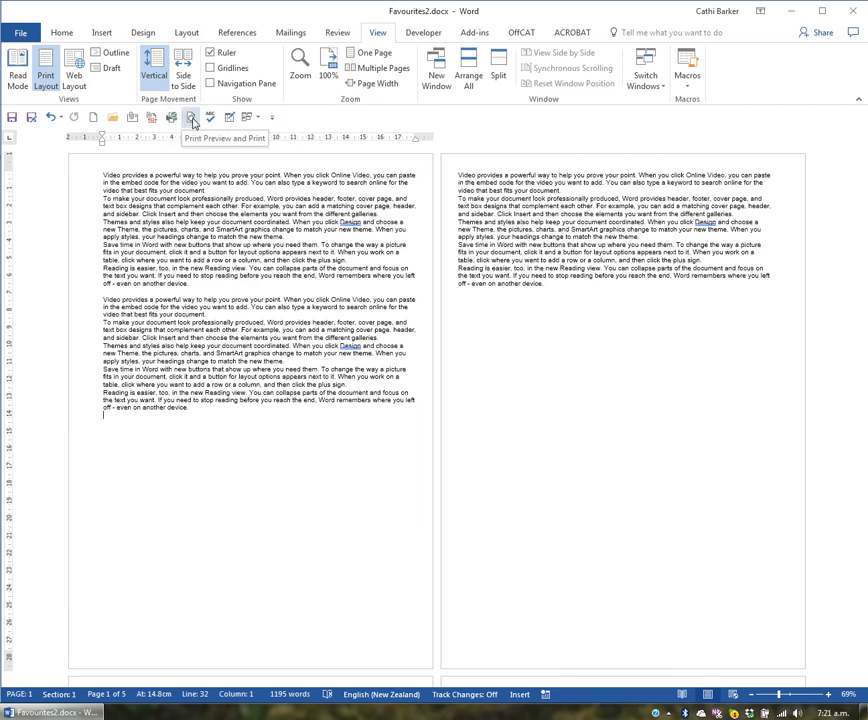
{"action": "left_click", "coordinate": [191, 117]}
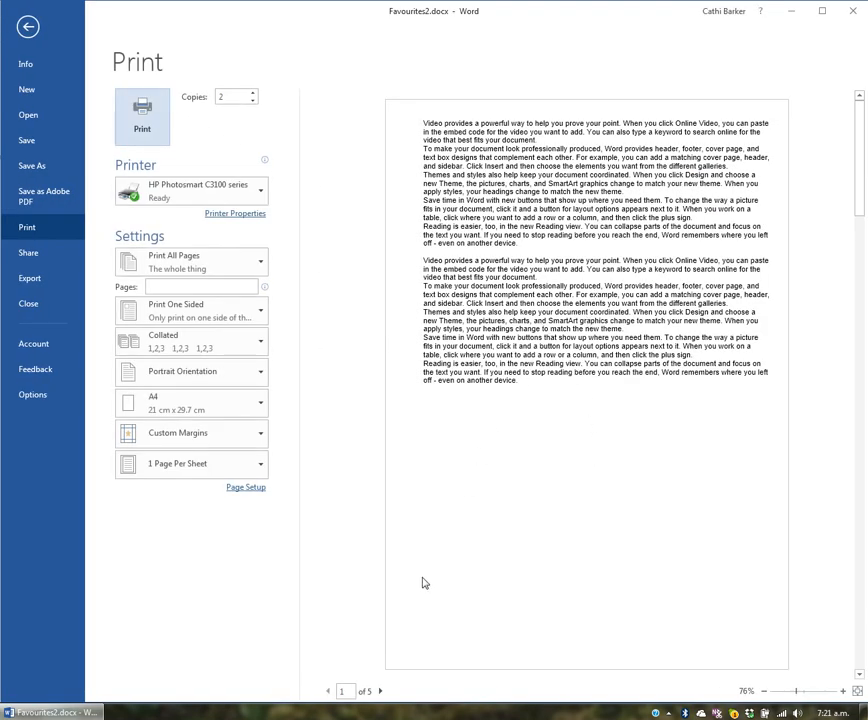
{"action": "left_click", "coordinate": [380, 692]}
{"action": "left_click", "coordinate": [380, 692]}
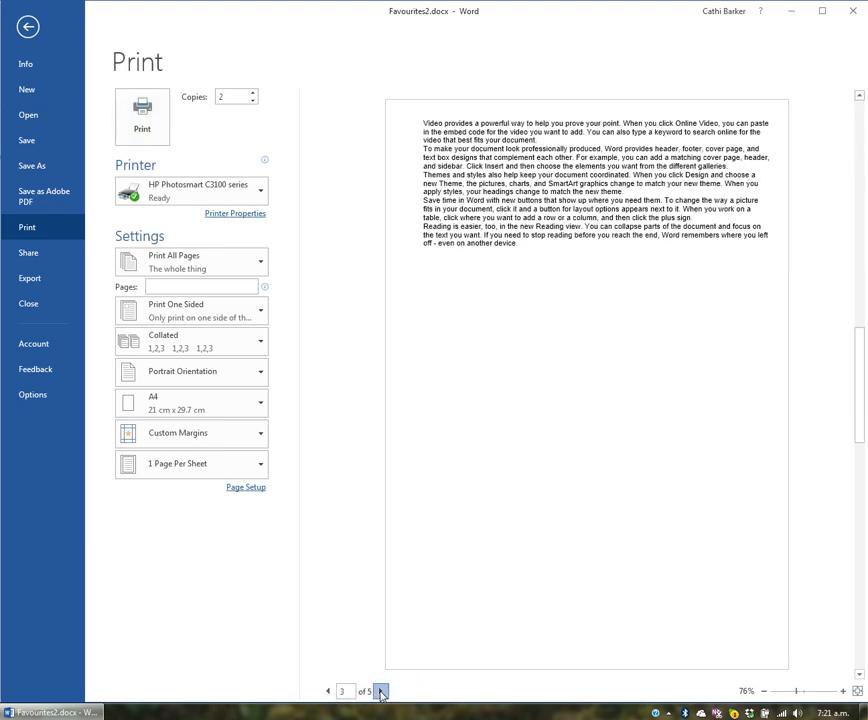
{"action": "left_click", "coordinate": [380, 692]}
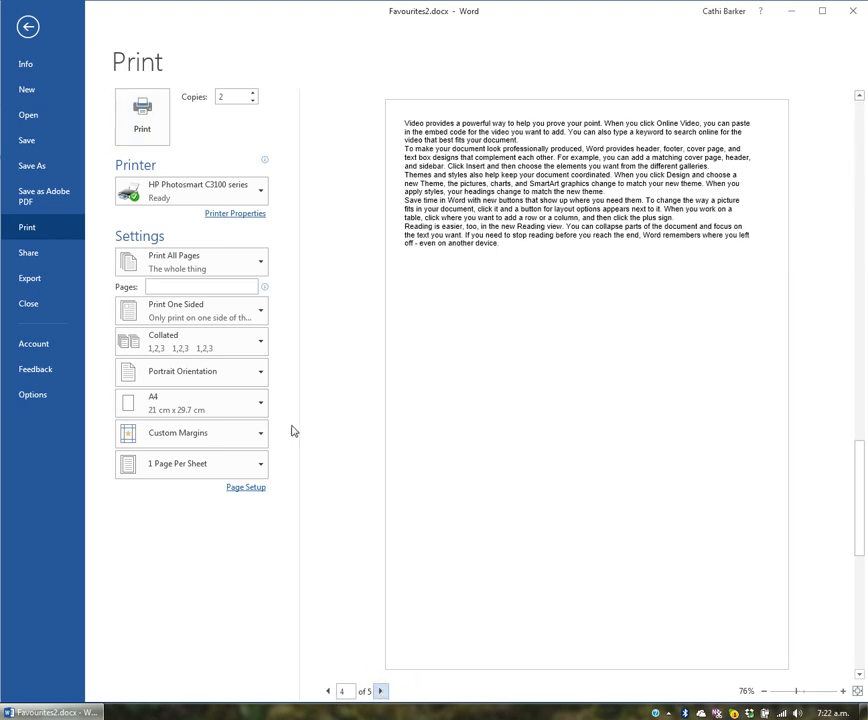
Set the number of print copies to 1, check the list of available printers without changing the printer, and return to the document.
{"action": "left_click", "coordinate": [254, 100]}
{"action": "left_click", "coordinate": [261, 192]}
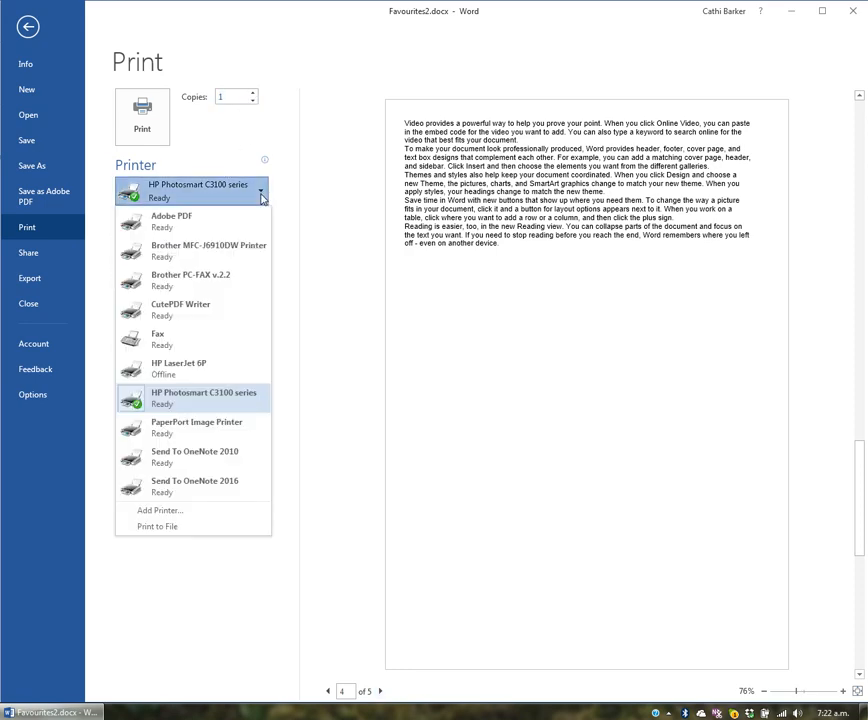
{"action": "left_click", "coordinate": [262, 197]}
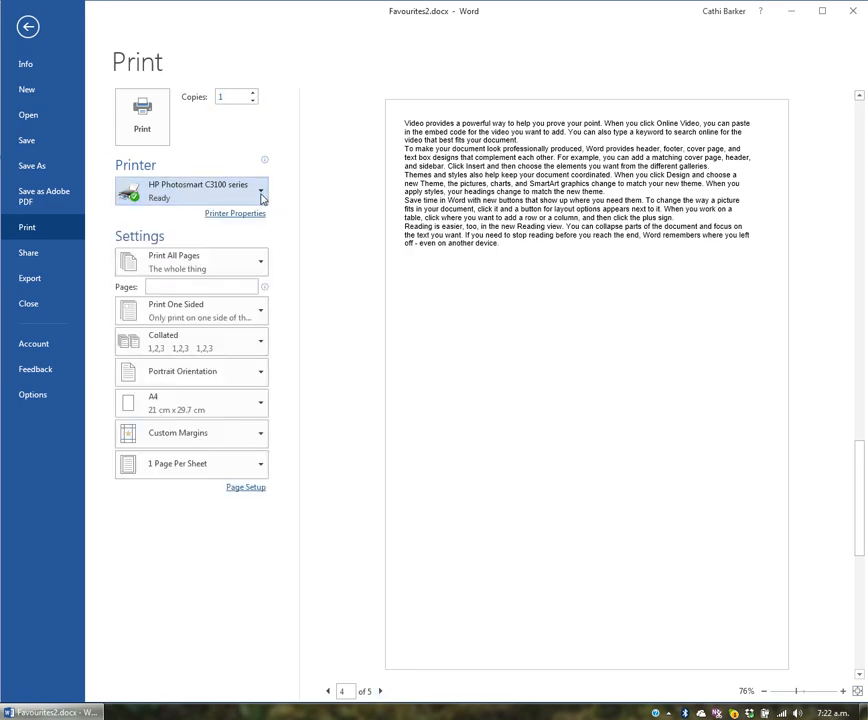
{"action": "left_click", "coordinate": [27, 27]}
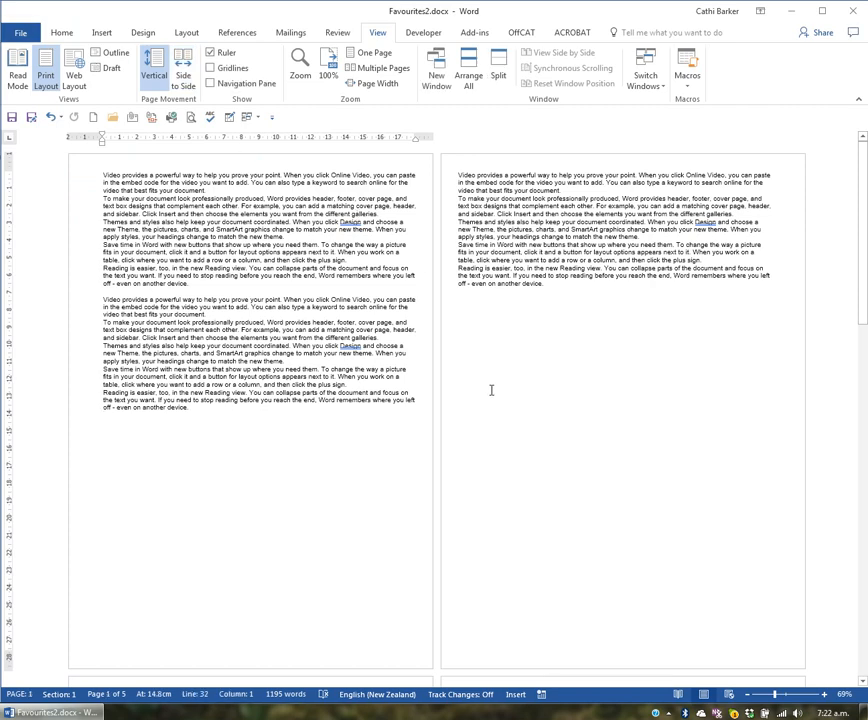
Close Favourites2.docx and extend the height of the blank Document1 window down to the taskbar.
{"action": "left_click", "coordinate": [853, 12]}
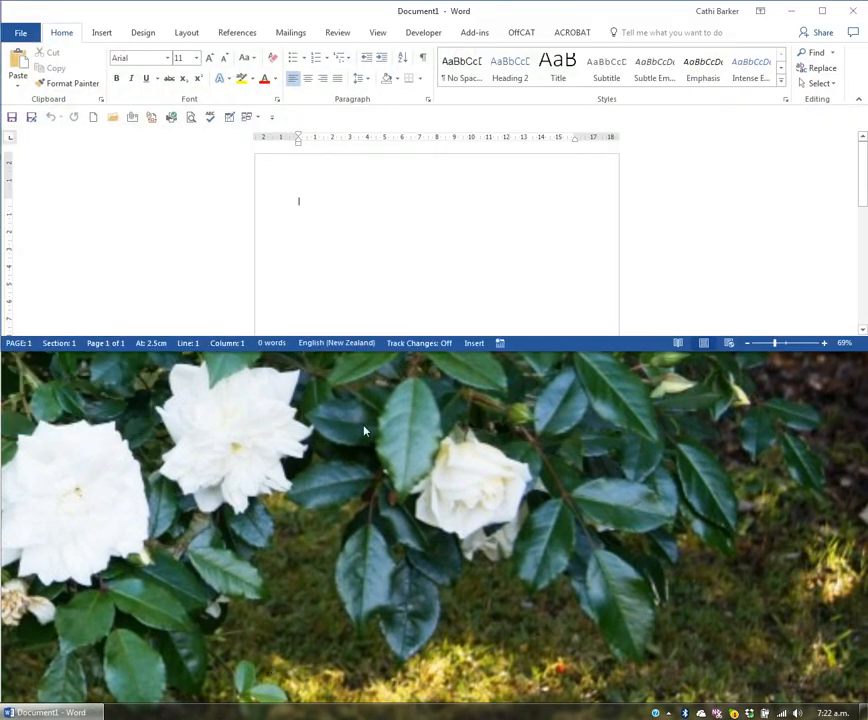
{"action": "left_click_drag", "start_coordinate": [391, 352], "coordinate": [363, 706]}
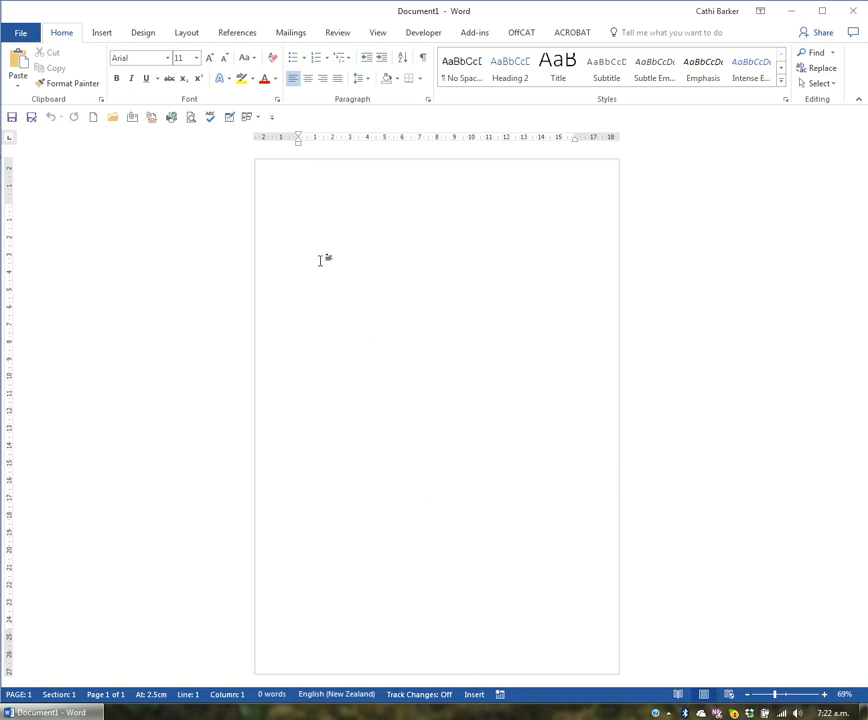
Reopen Favourites2.docx from the recent documents and extend its window down to the taskbar, placing the insertion point in the page 1 text.
{"action": "left_click", "coordinate": [114, 121]}
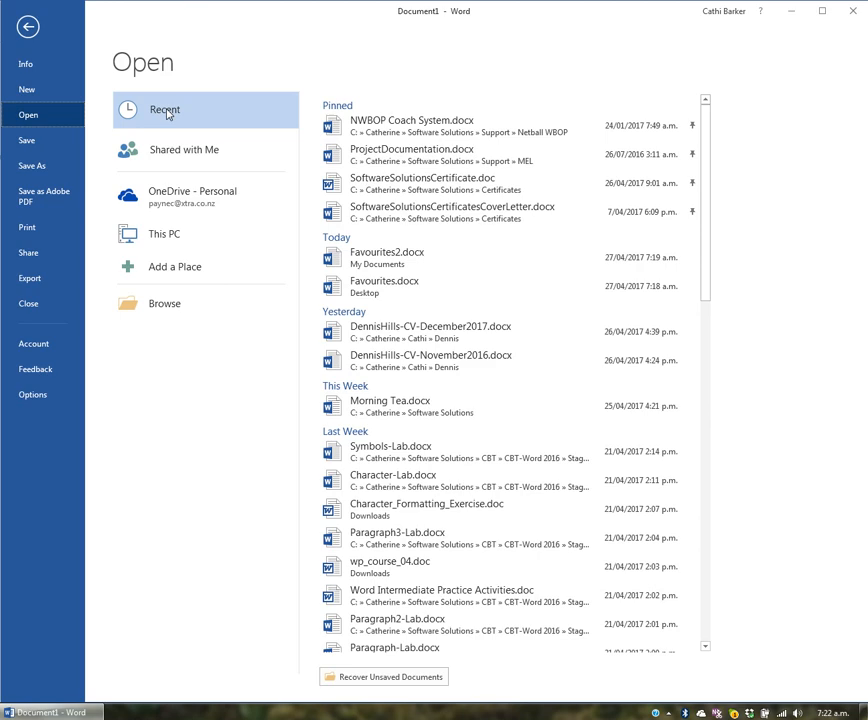
{"action": "left_click", "coordinate": [387, 260]}
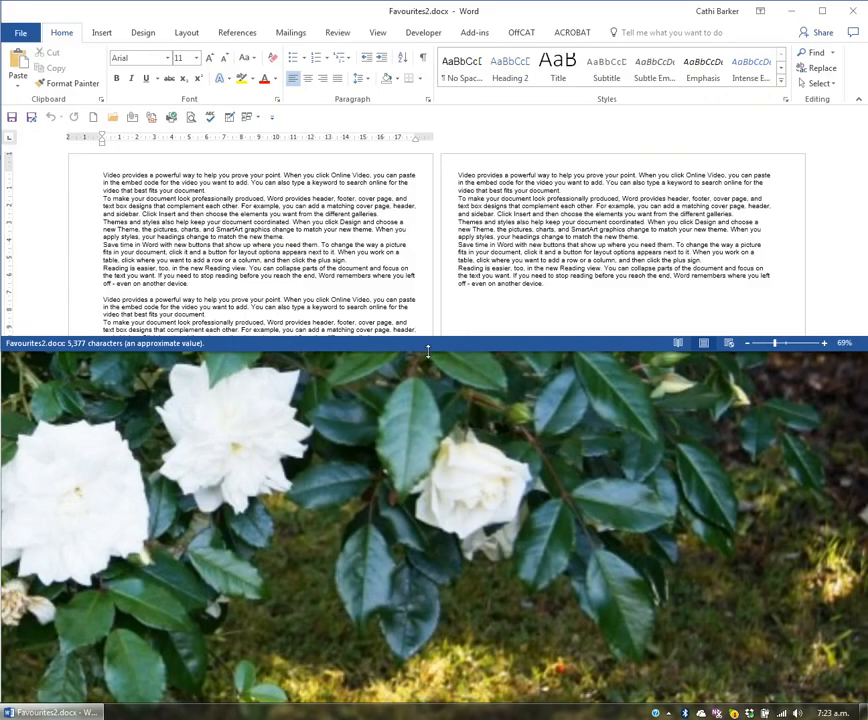
{"action": "left_click_drag", "start_coordinate": [446, 350], "coordinate": [450, 712]}
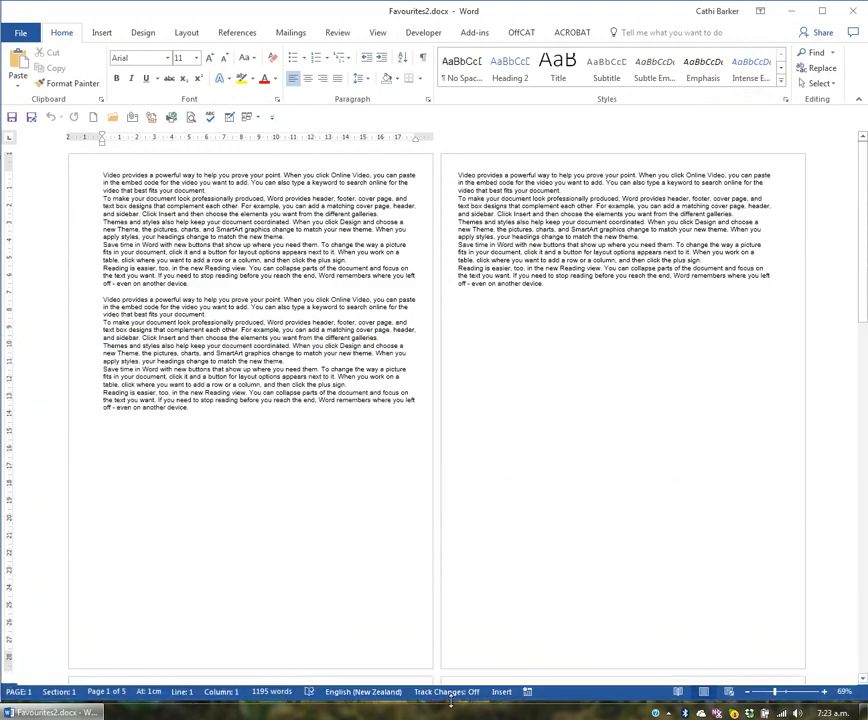
{"action": "left_click", "coordinate": [271, 377]}
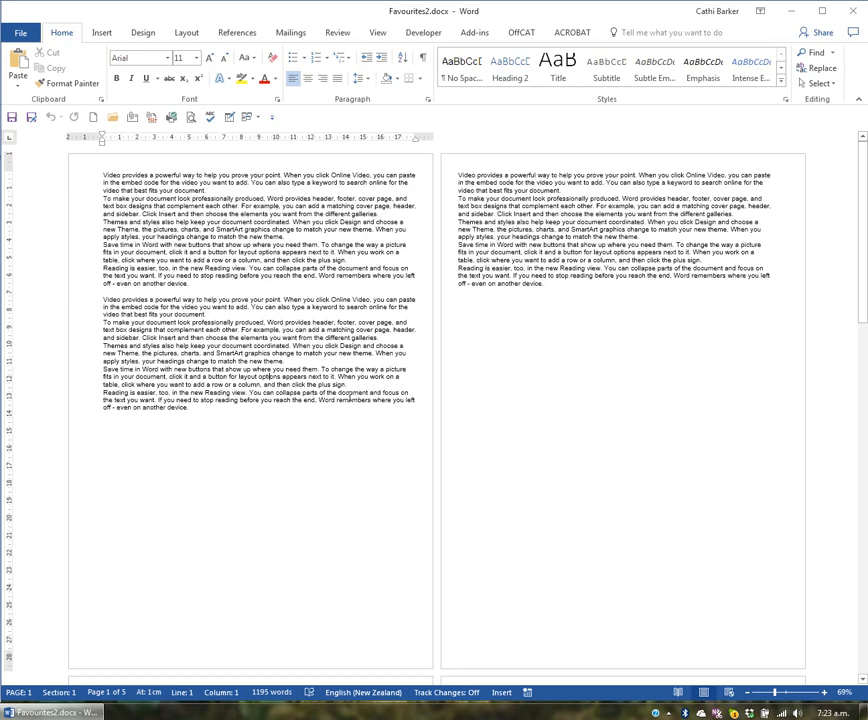